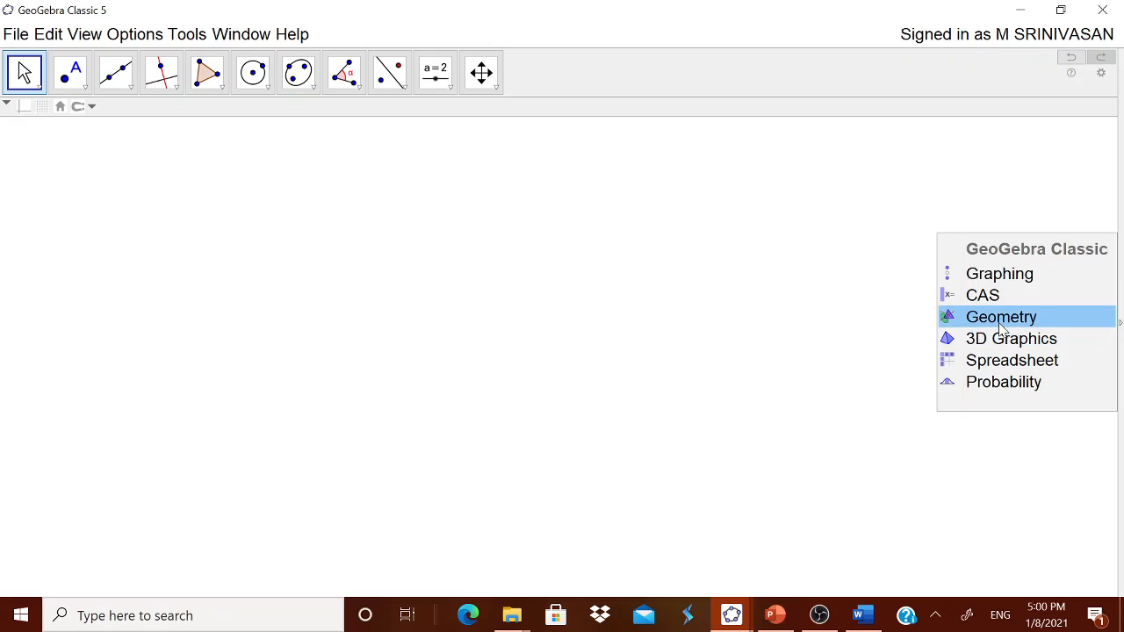
# Step: Start the document in the Geometry perspective
pyautogui.click(1004, 328)
pyautogui.click(140, 33)
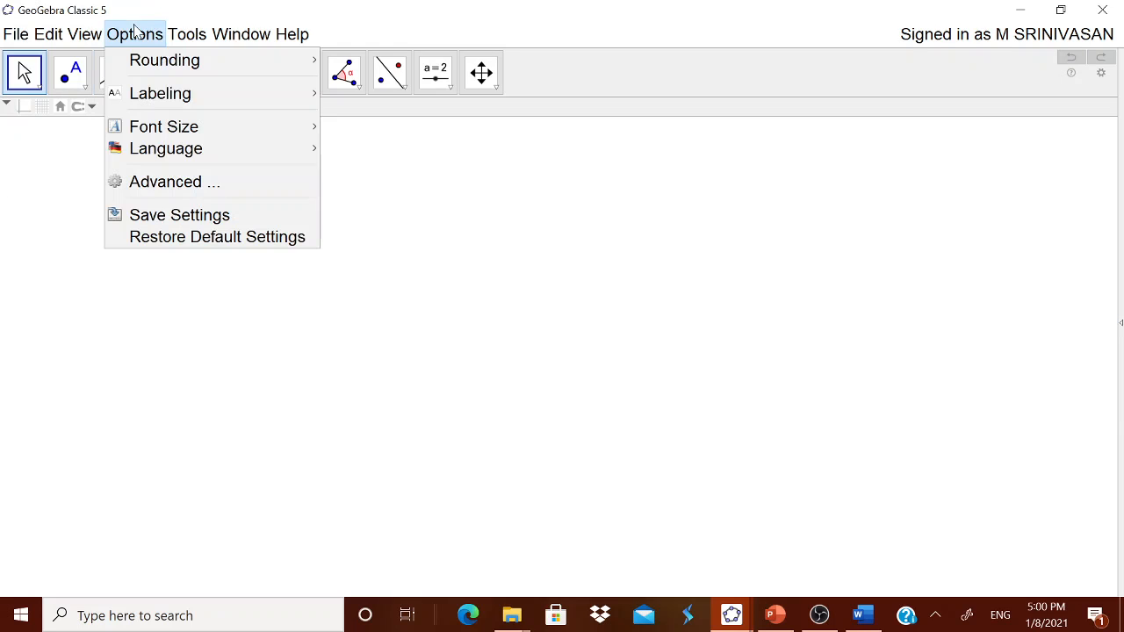
pyautogui.moveTo(142, 65)
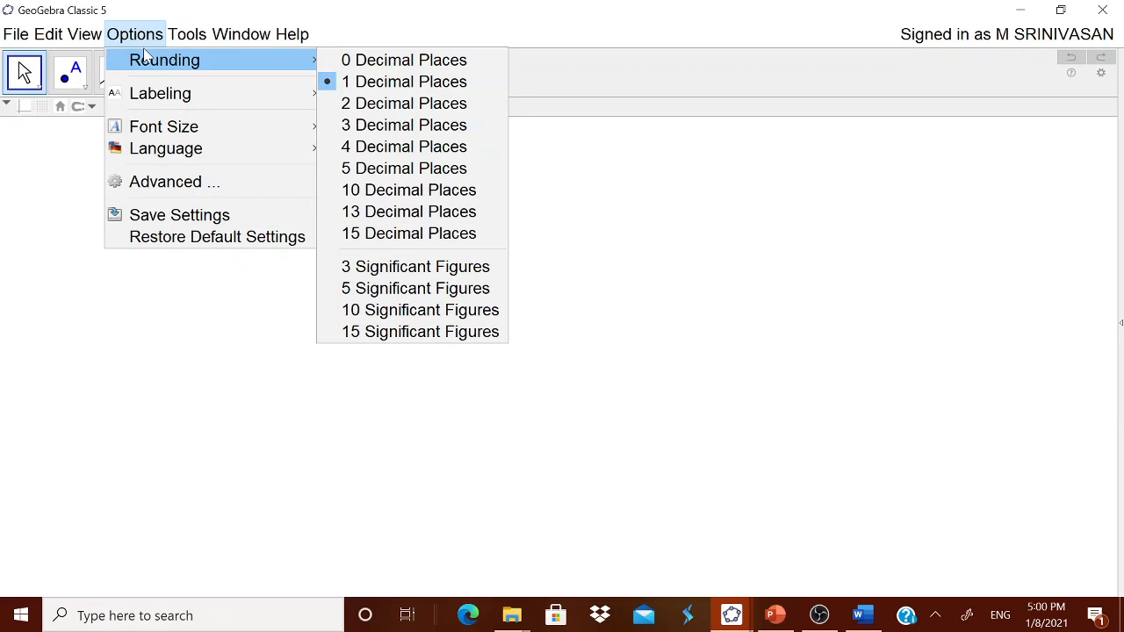
pyautogui.moveTo(154, 97)
pyautogui.click(547, 14)
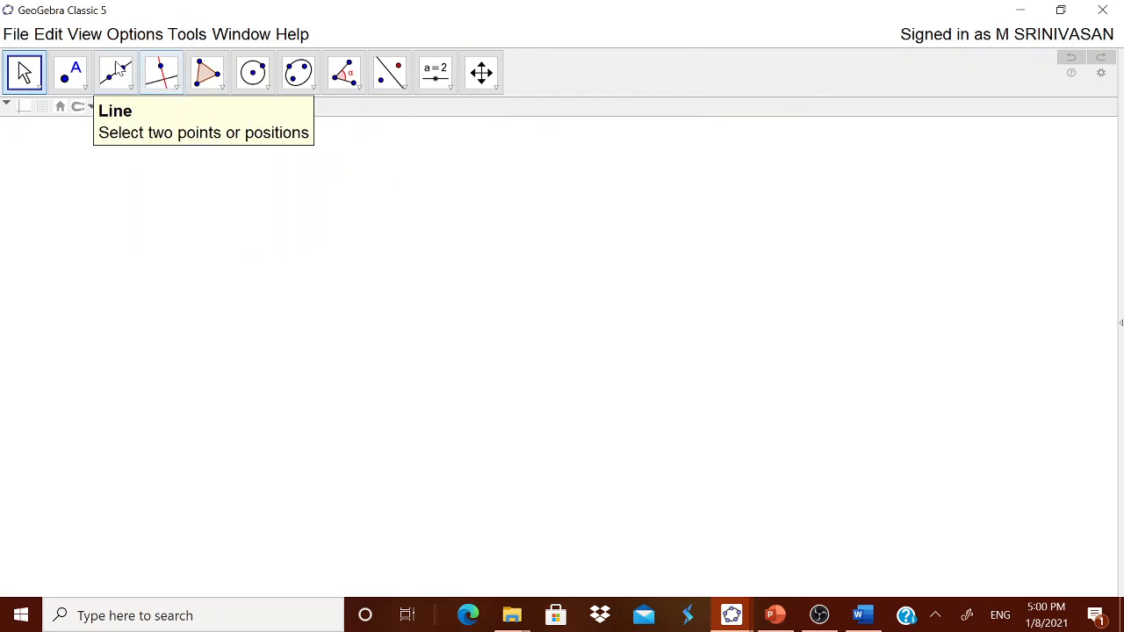
# Step: Show the 3D Graphics view beside the Graphics view and widen it to fill most of the window
pyautogui.click(84, 34)
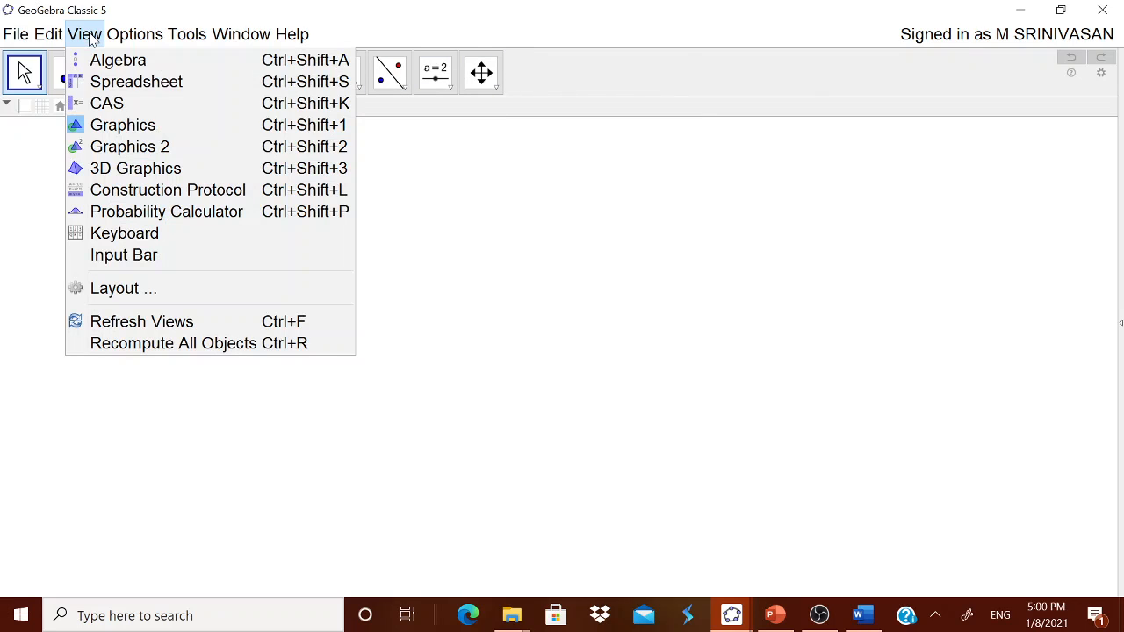
pyautogui.click(134, 172)
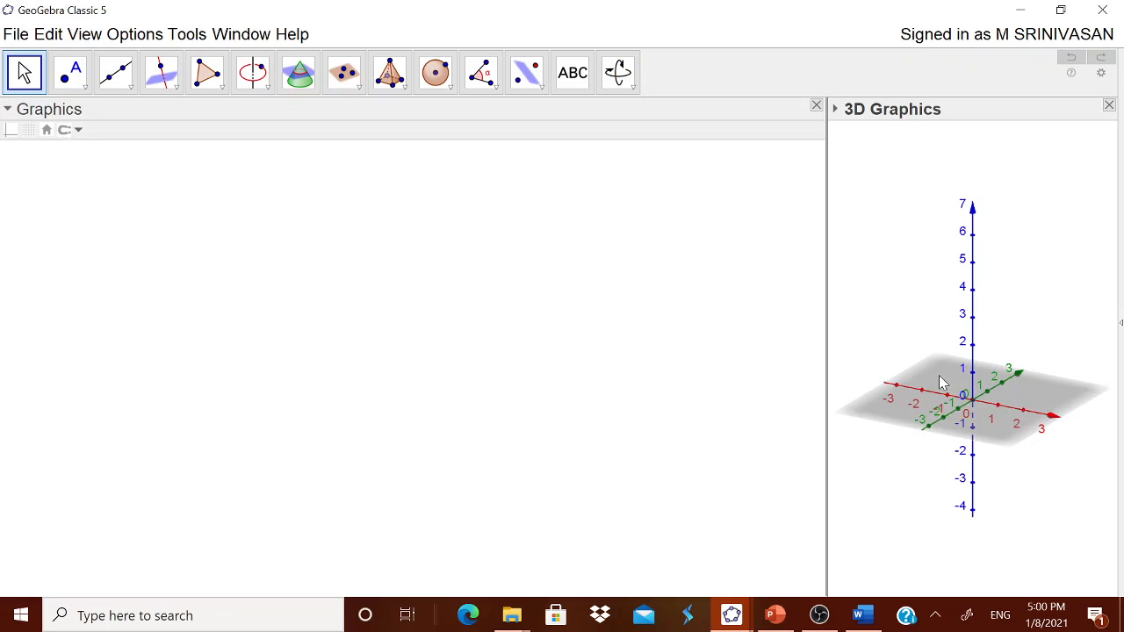
pyautogui.moveTo(828, 380); pyautogui.dragTo(208, 396)
# Step: Hide the axes and the plane in the 3D Graphics view
pyautogui.rightClick(555, 336)
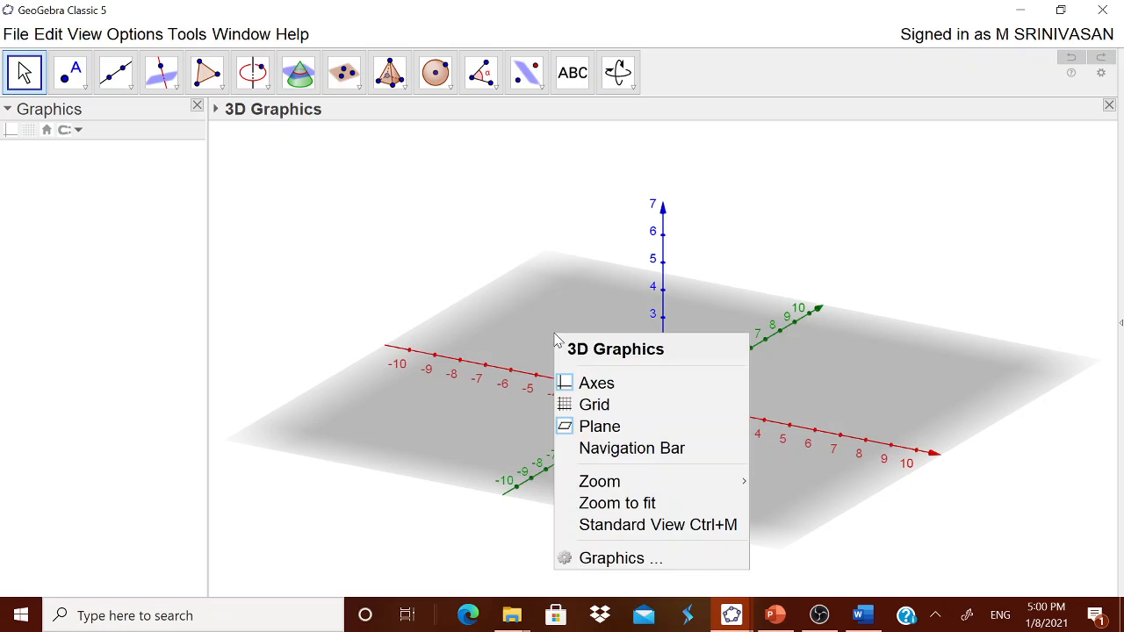
pyautogui.click(581, 383)
pyautogui.rightClick(559, 339)
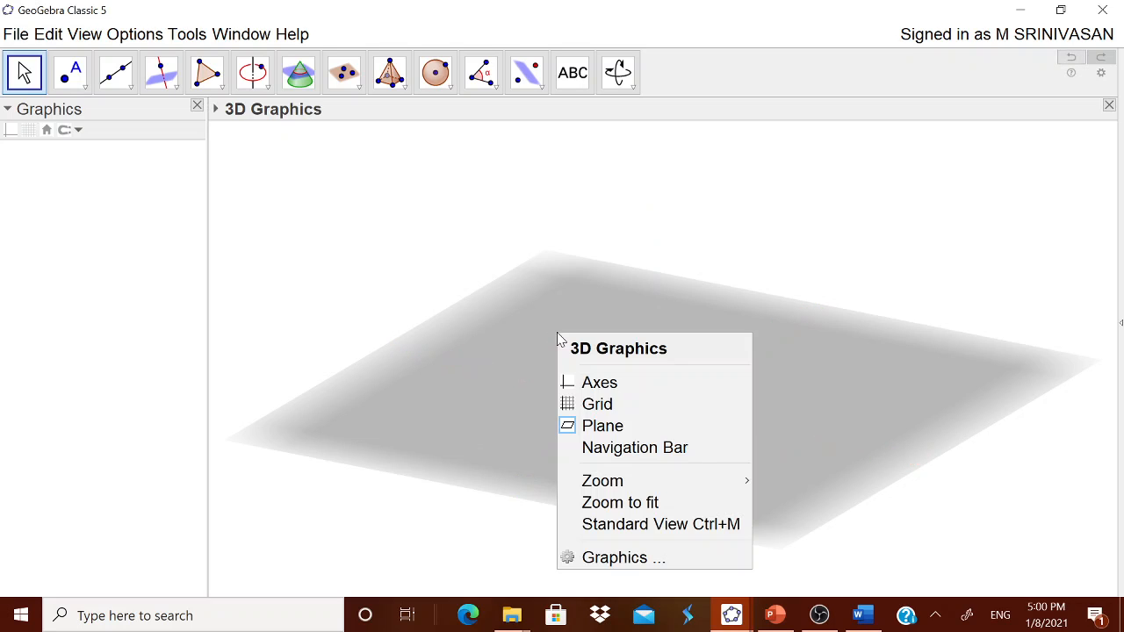
pyautogui.click(597, 428)
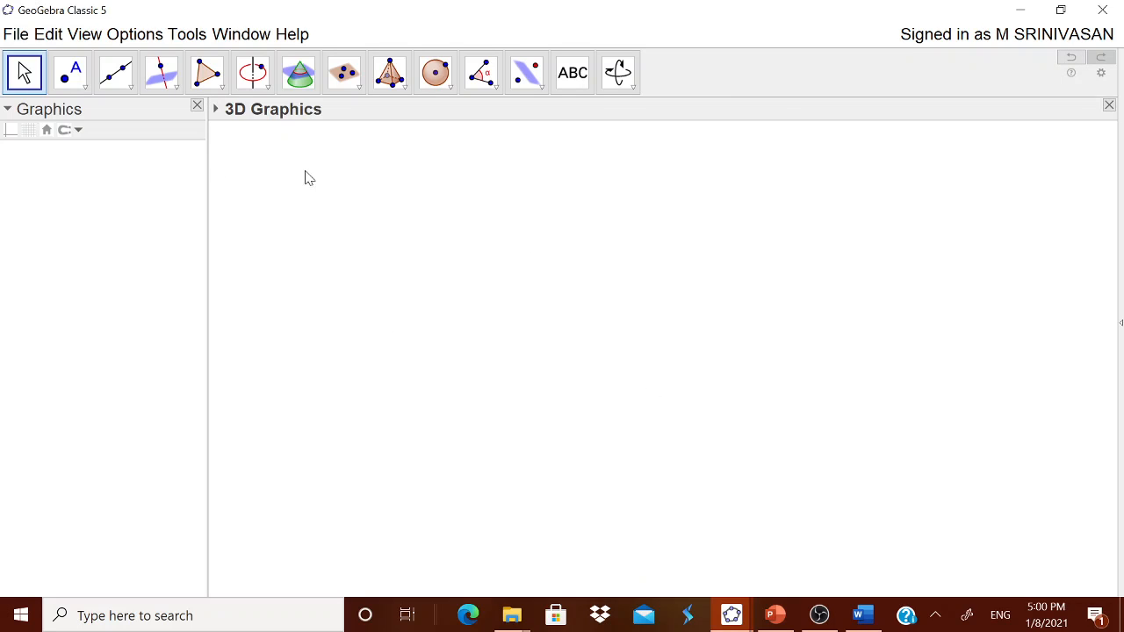
# Step: Add the text "CONE" as a heading near the upper middle of the 3D Graphics view
pyautogui.click(575, 77)
pyautogui.click(658, 221)
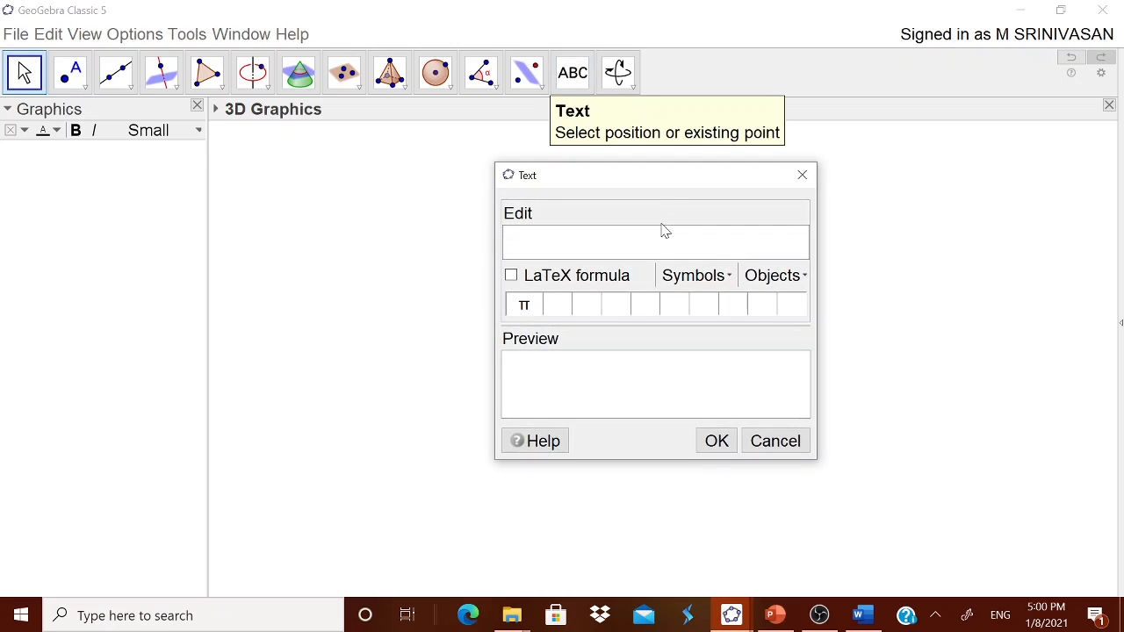
pyautogui.write('CONE')
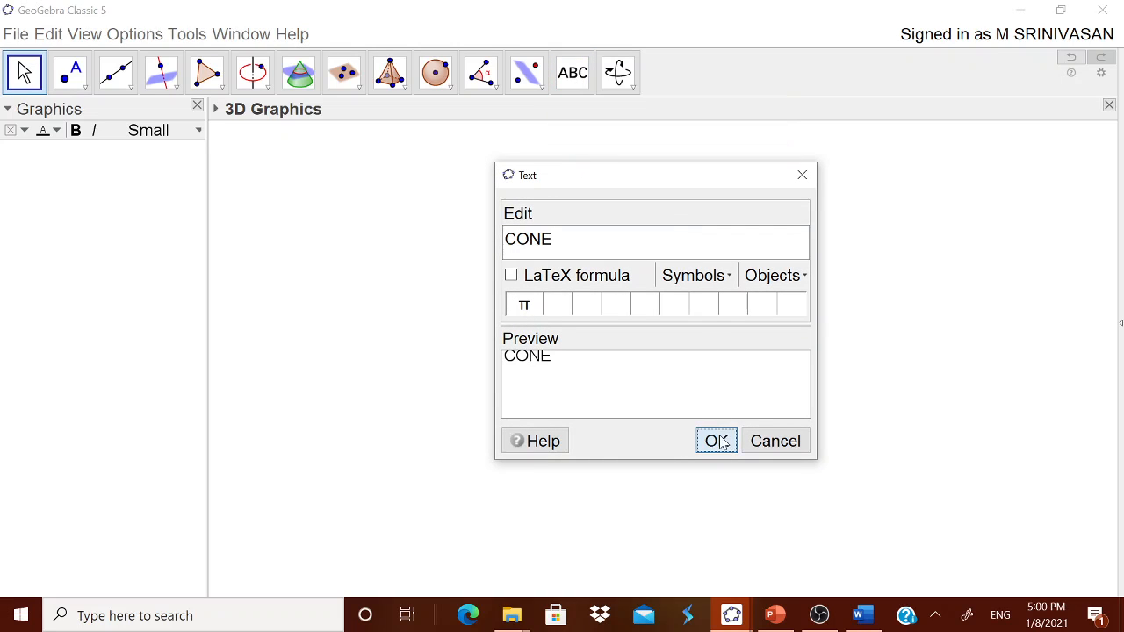
pyautogui.click(716, 441)
# Step: Copy the cone definition from NOTES.docx in Word and insert it as a new text in GeoGebra's 3D Graphics view
pyautogui.click(620, 167)
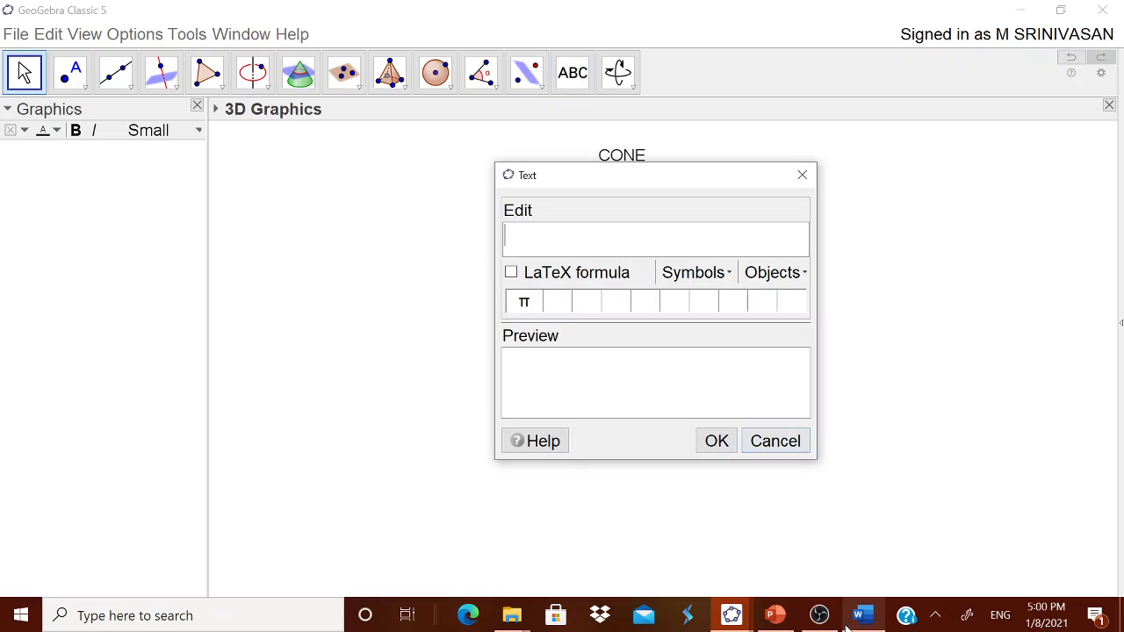
pyautogui.click(863, 616)
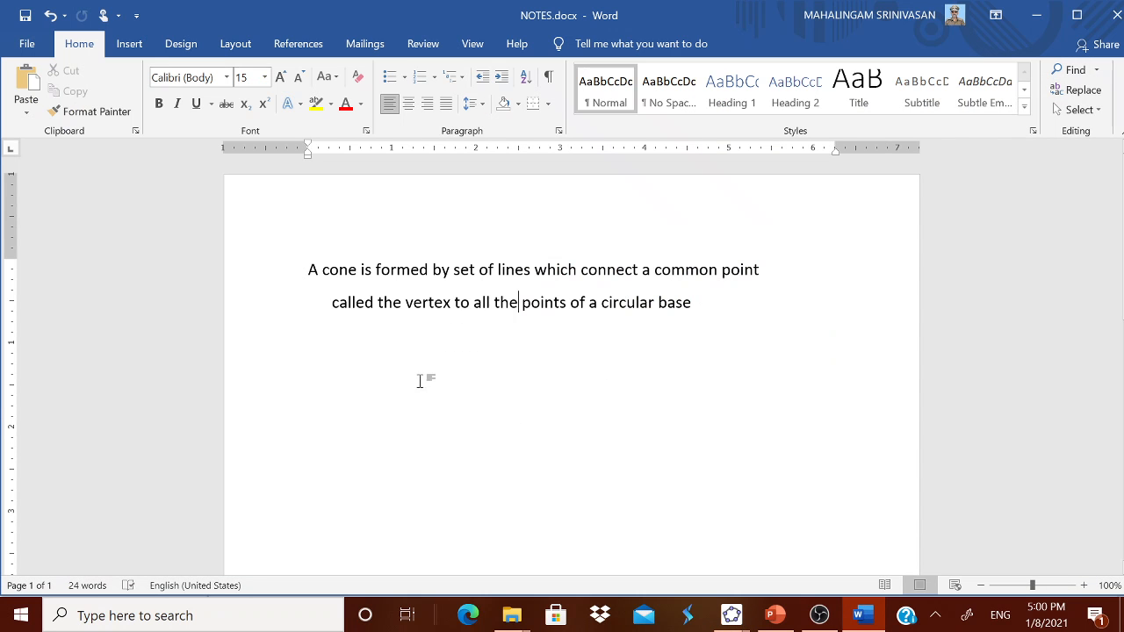
pyautogui.hotkey('ctrl', 'a')
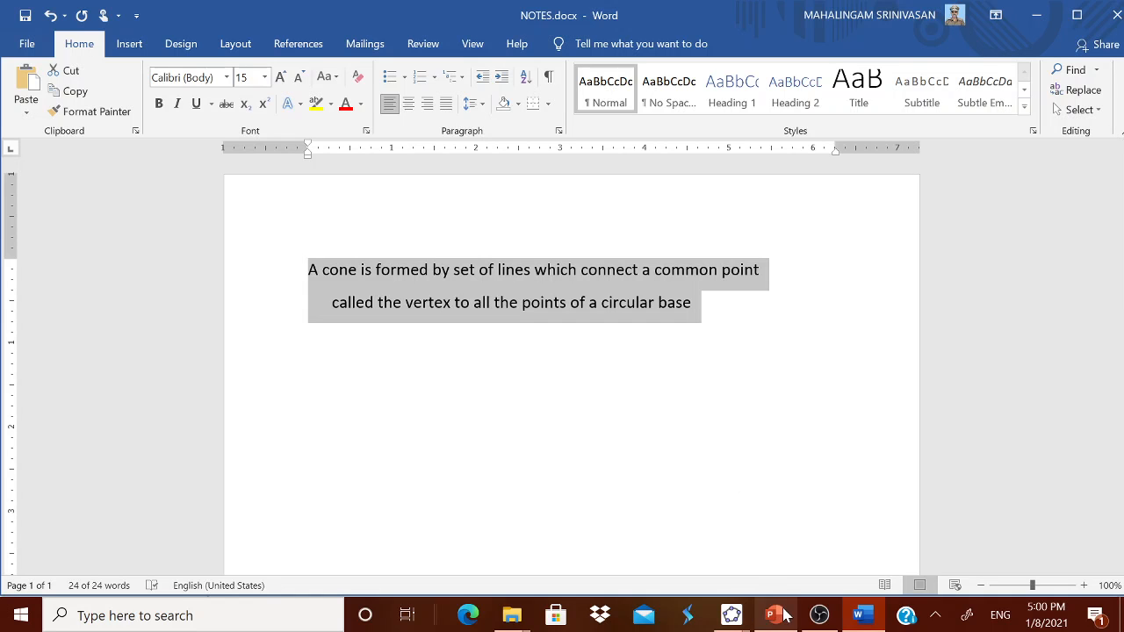
pyautogui.moveTo(738, 616)
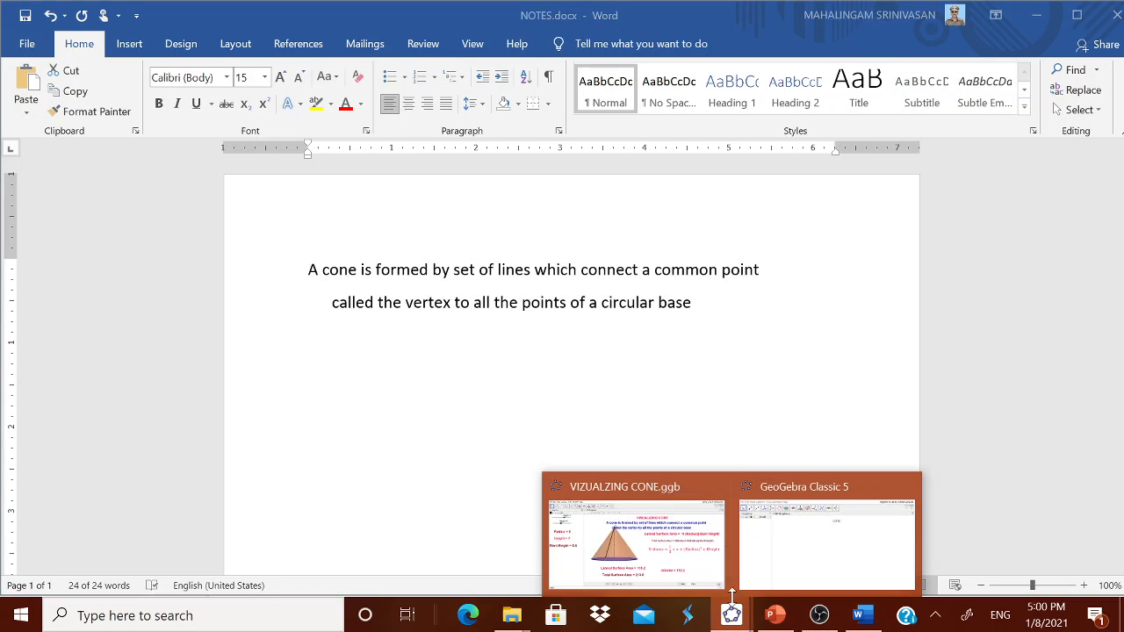
pyautogui.click(786, 559)
pyautogui.hotkey('ctrl', 'v')
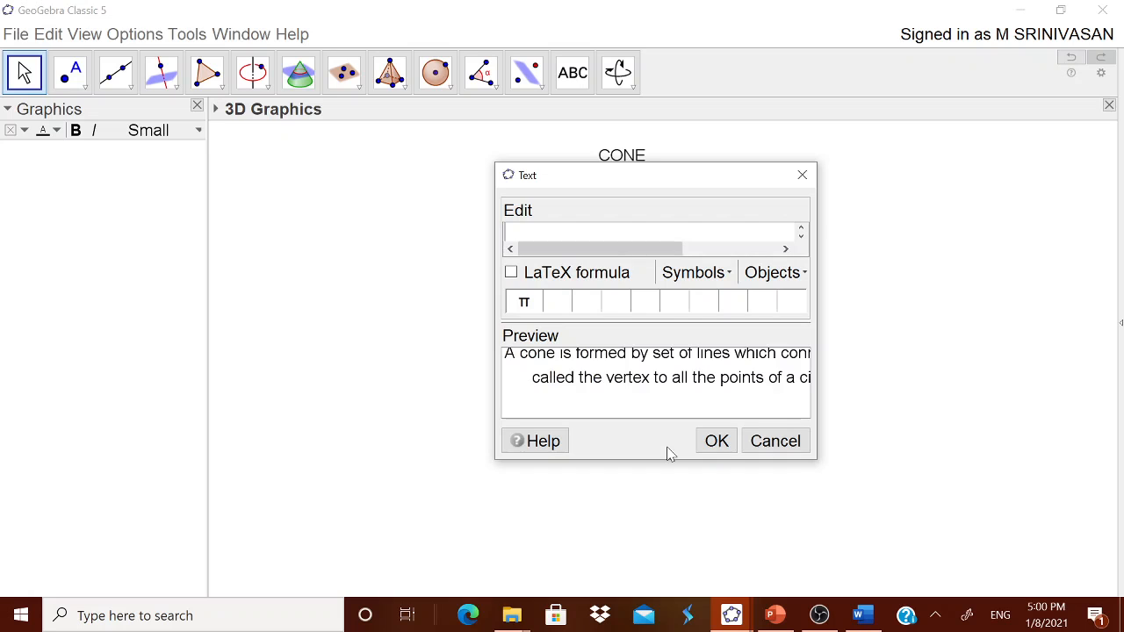
pyautogui.click(716, 441)
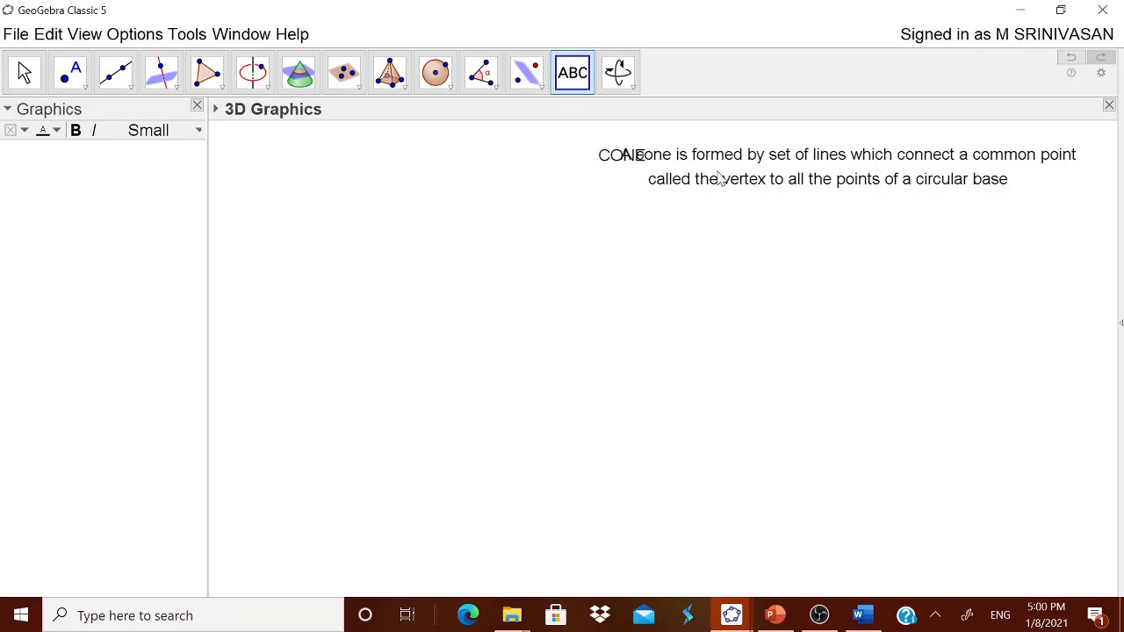
# Step: Move the cone definition directly below the CONE heading and leave the Text tool
pyautogui.moveTo(735, 176); pyautogui.dragTo(535, 206)
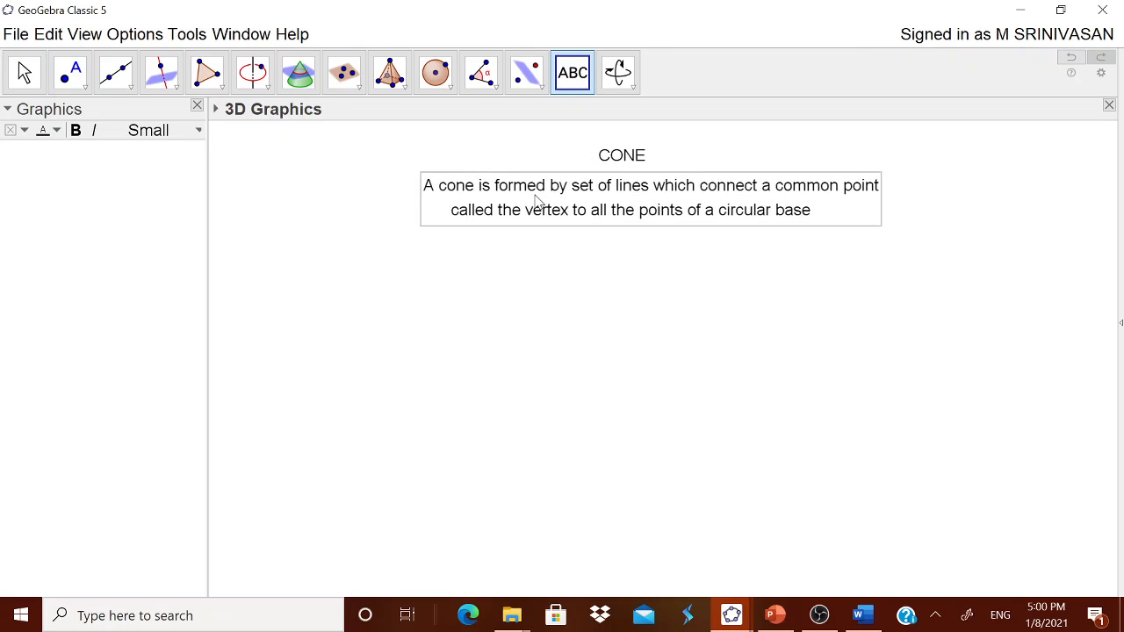
pyautogui.click(301, 207)
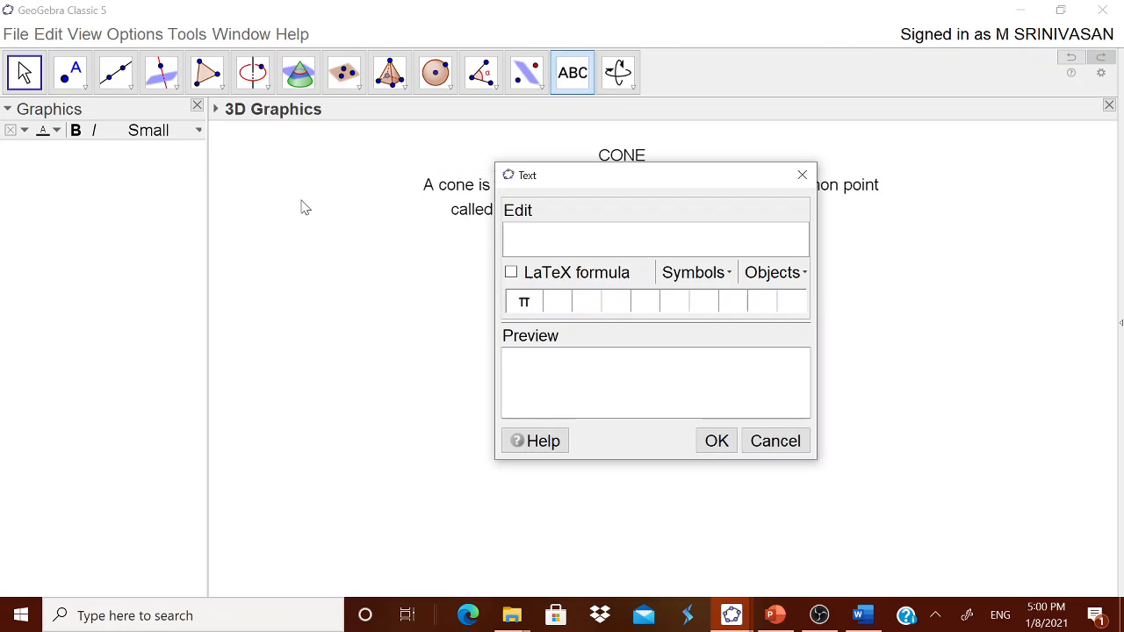
pyautogui.click(774, 443)
pyautogui.press('Escape')
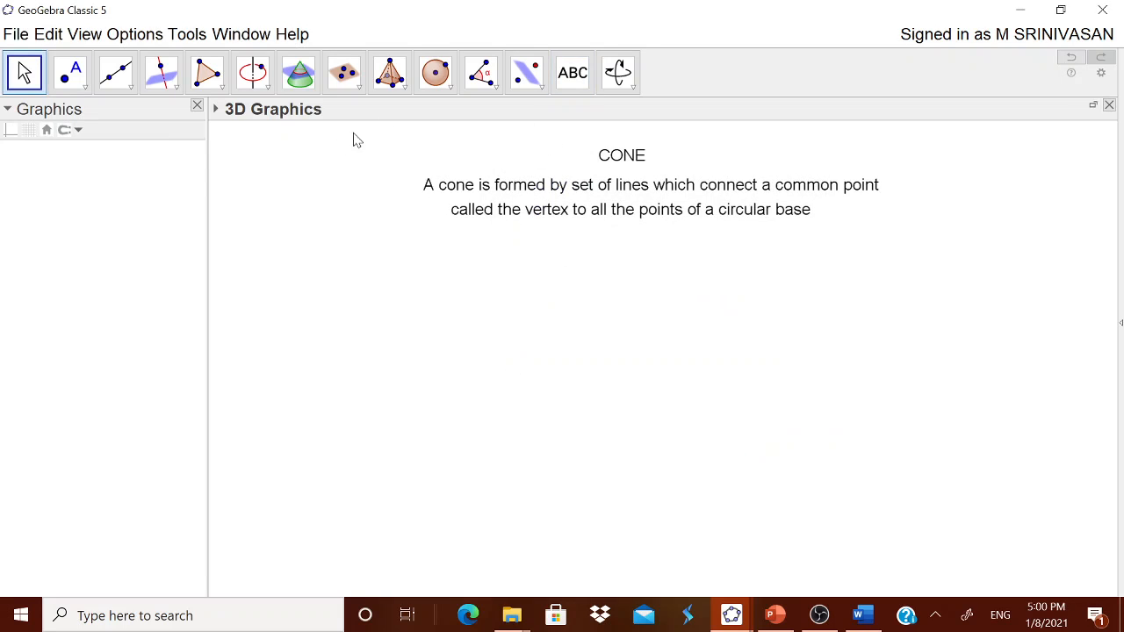
# Step: Create a number slider named Radius from 1 to 10 with increment 1 in the Graphics view, and adjust its position
pyautogui.click(131, 198)
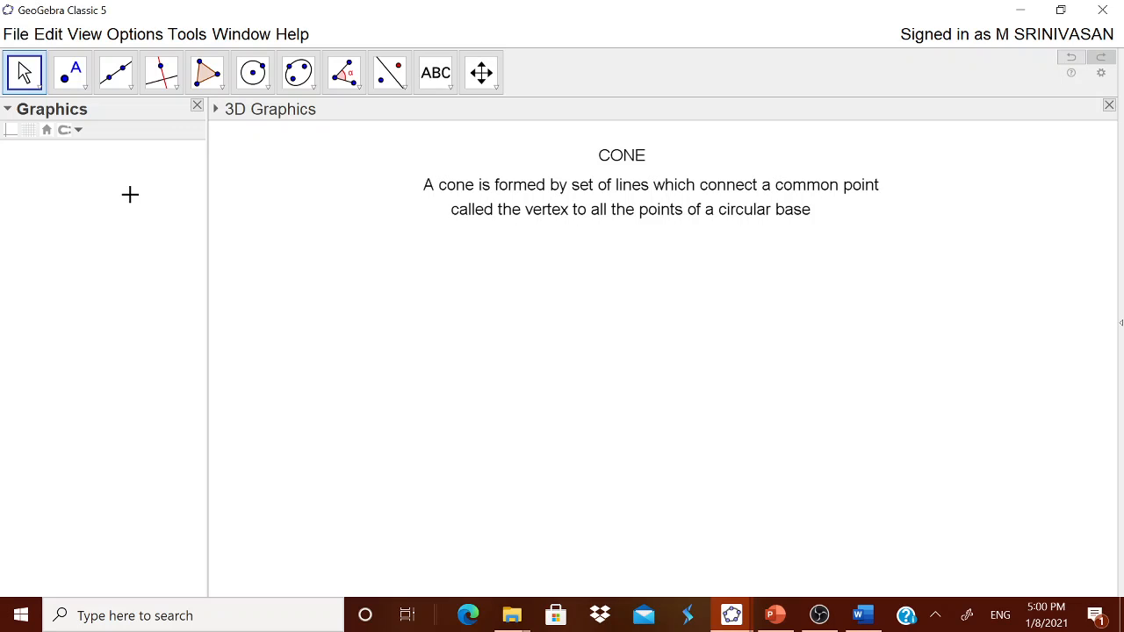
pyautogui.click(450, 86)
pyautogui.click(461, 112)
pyautogui.click(106, 201)
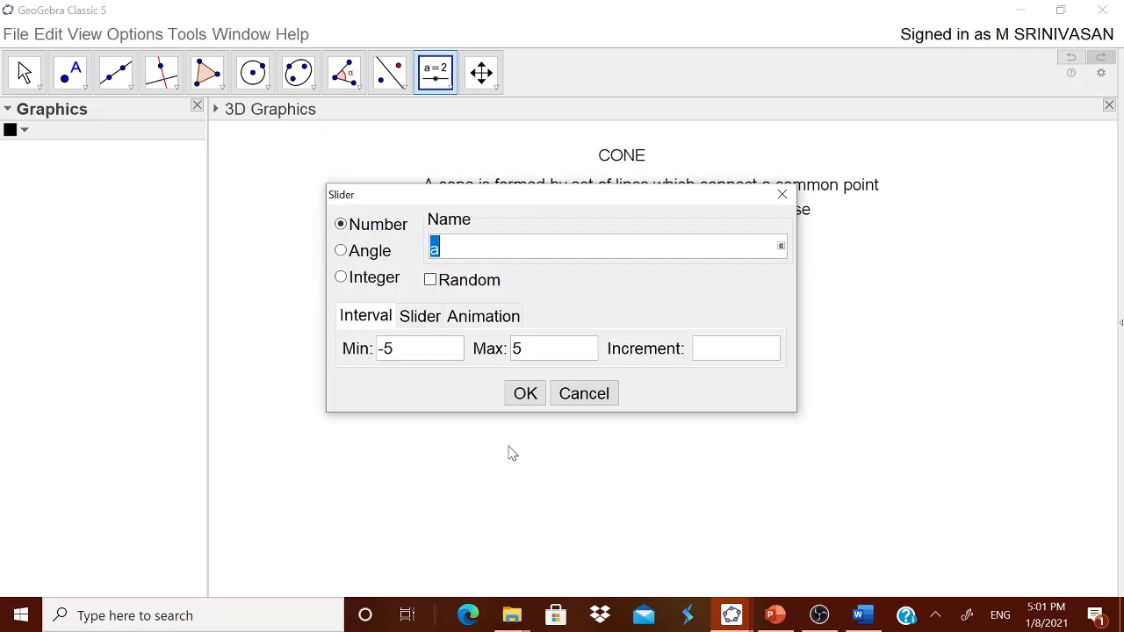
pyautogui.write('Radius')
pyautogui.moveTo(399, 354); pyautogui.dragTo(378, 351)
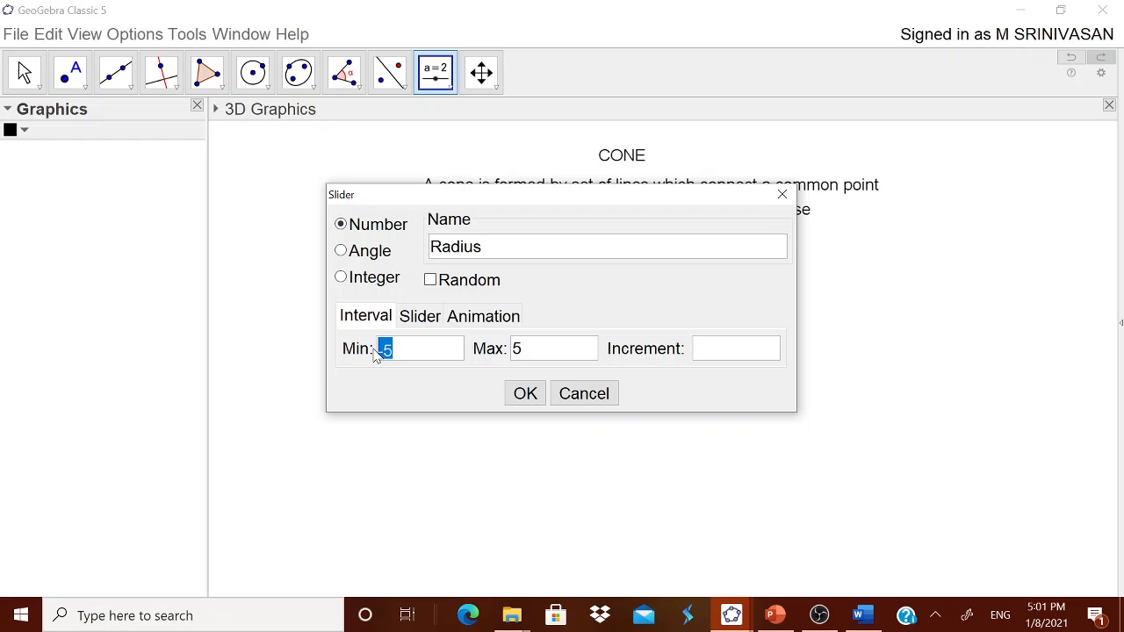
pyautogui.write('1')
pyautogui.moveTo(522, 353); pyautogui.dragTo(513, 352)
pyautogui.write('1')
pyautogui.click(703, 348)
pyautogui.write('1')
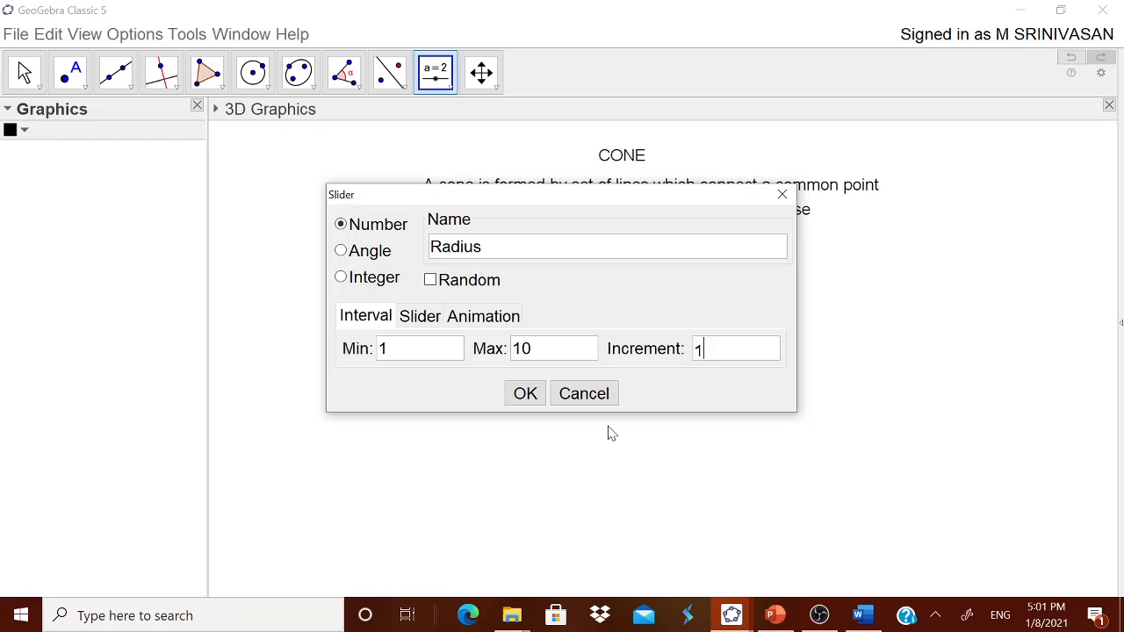
pyautogui.click(525, 393)
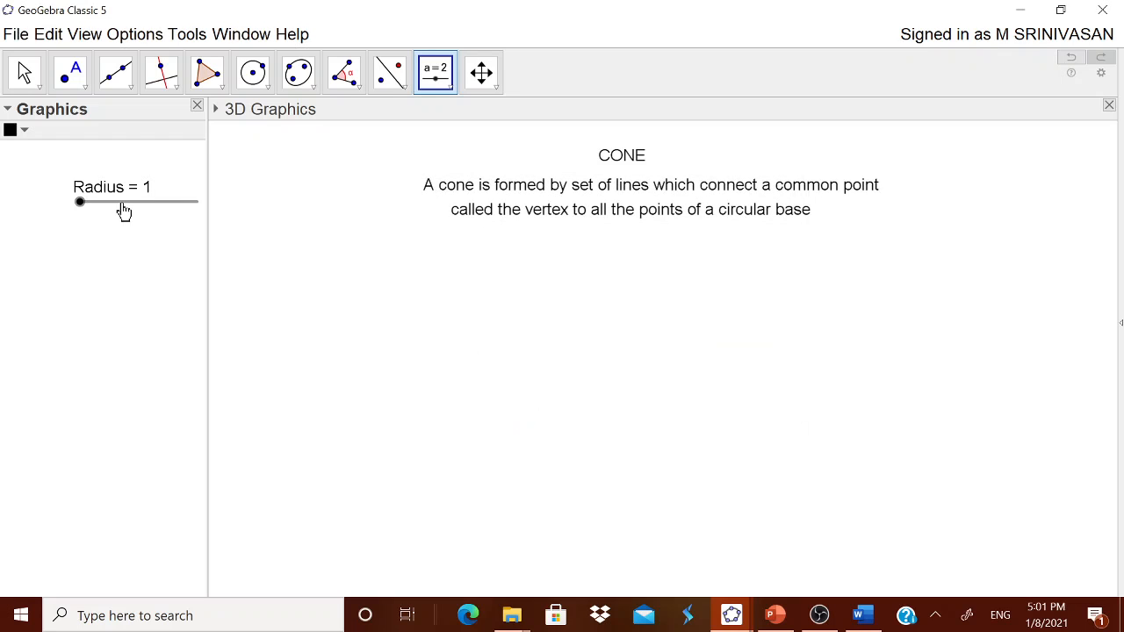
pyautogui.moveTo(118, 205); pyautogui.dragTo(103, 204)
# Step: Create a number slider named Height from 1 to 10 with increment 1 and place it directly below the Radius slider
pyautogui.click(340, 255)
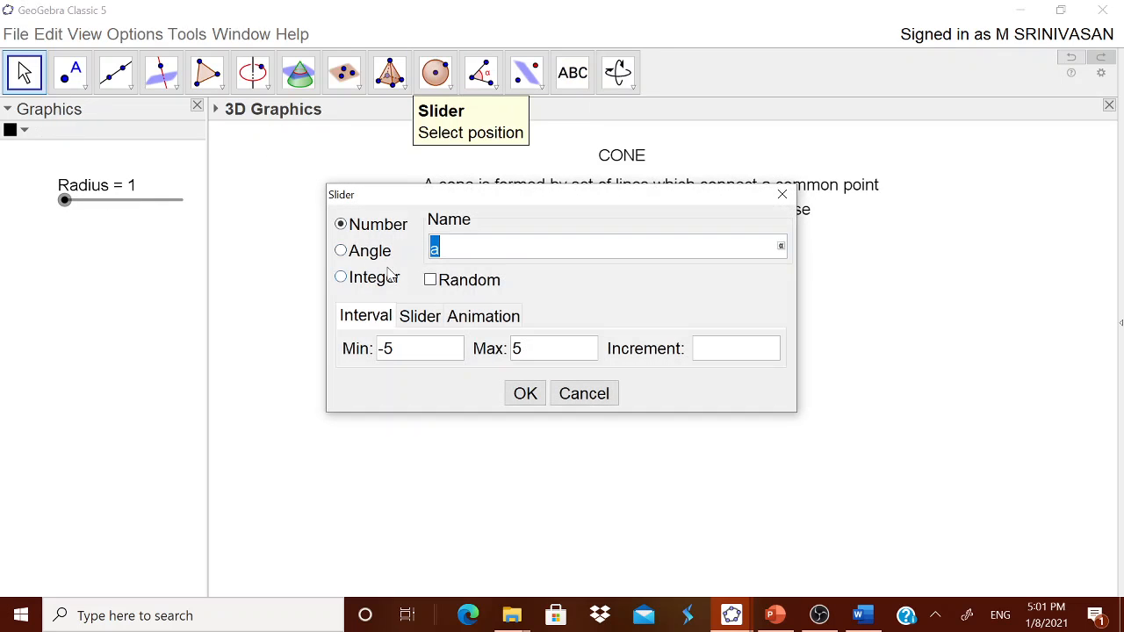
pyautogui.write('Height')
pyautogui.click(404, 357)
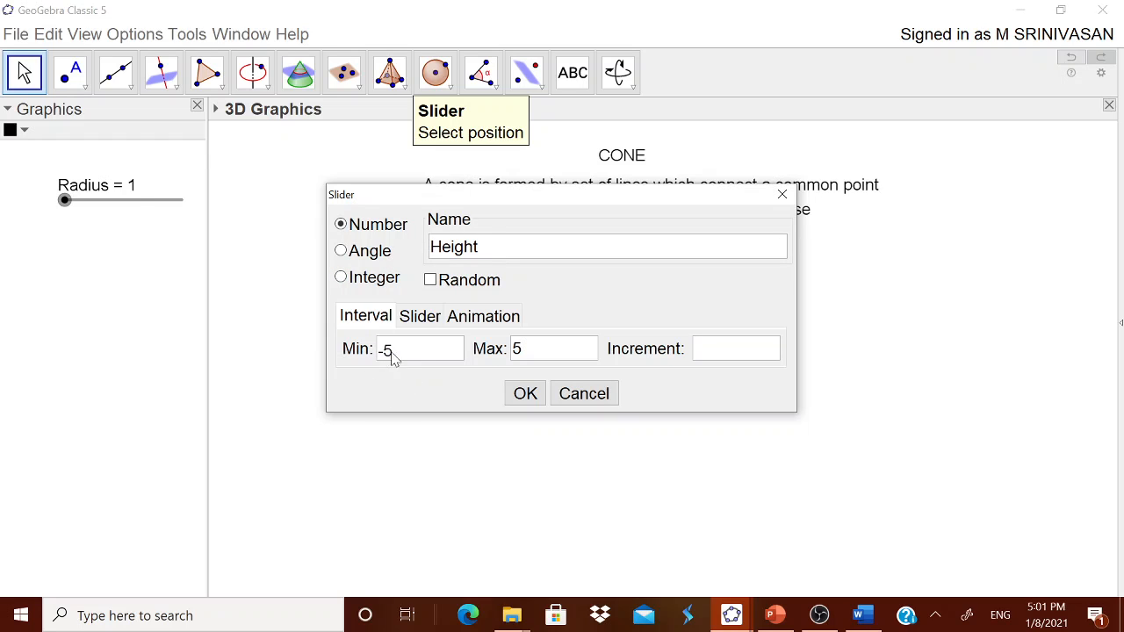
pyautogui.moveTo(392, 356); pyautogui.dragTo(369, 351)
pyautogui.write('1')
pyautogui.moveTo(525, 351); pyautogui.dragTo(507, 352)
pyautogui.write('10')
pyautogui.click(713, 352)
pyautogui.write('1')
pyautogui.click(526, 394)
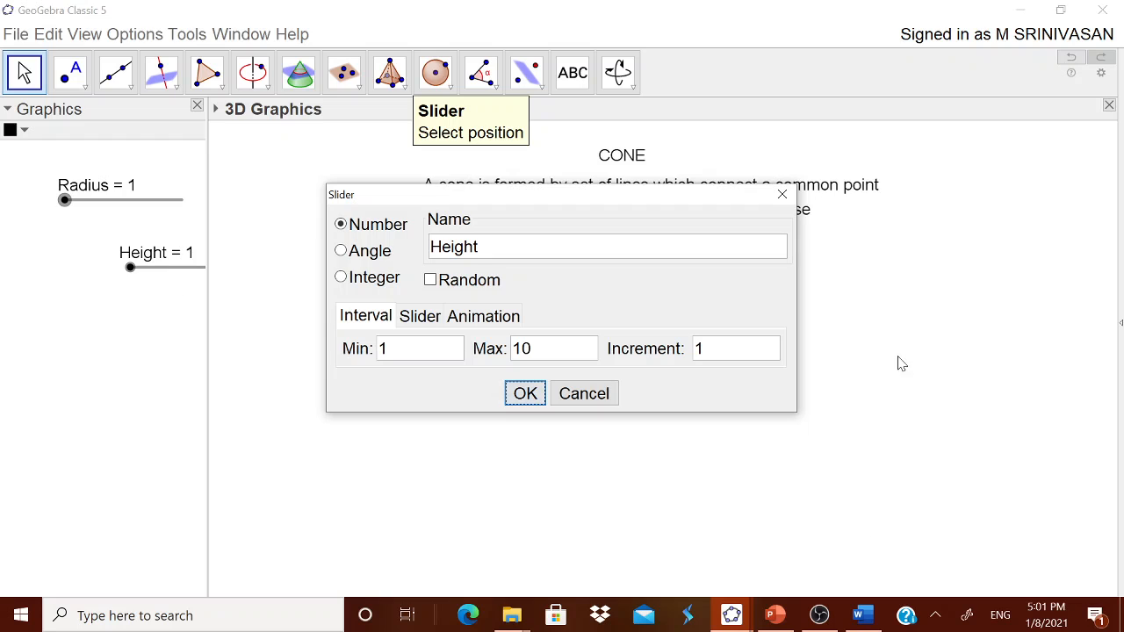
pyautogui.click(783, 194)
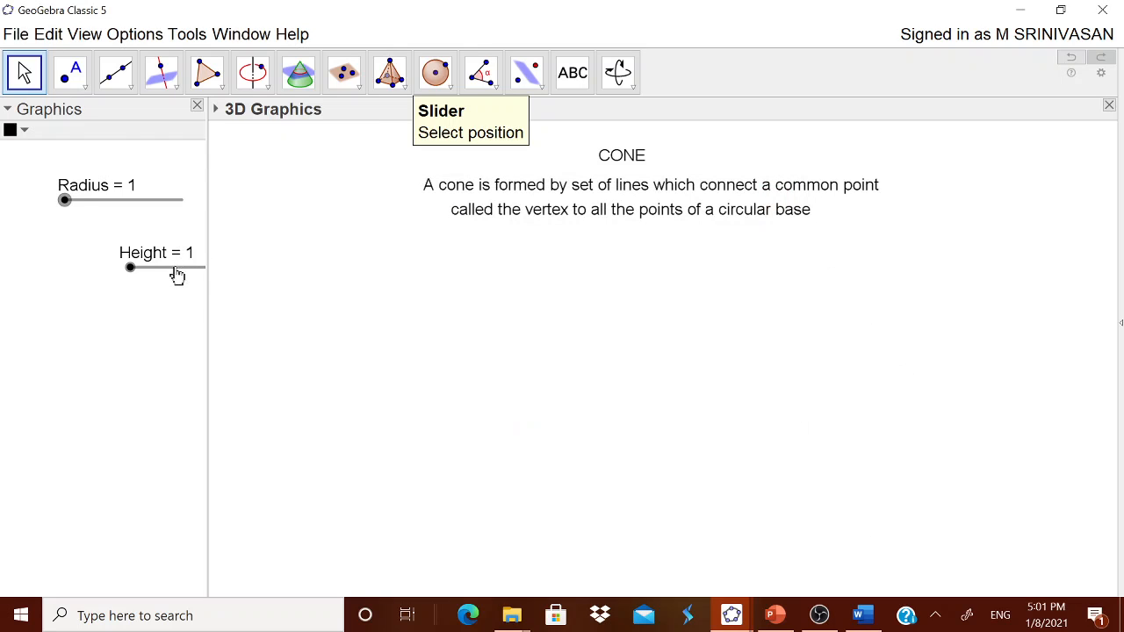
pyautogui.moveTo(175, 274); pyautogui.dragTo(111, 254)
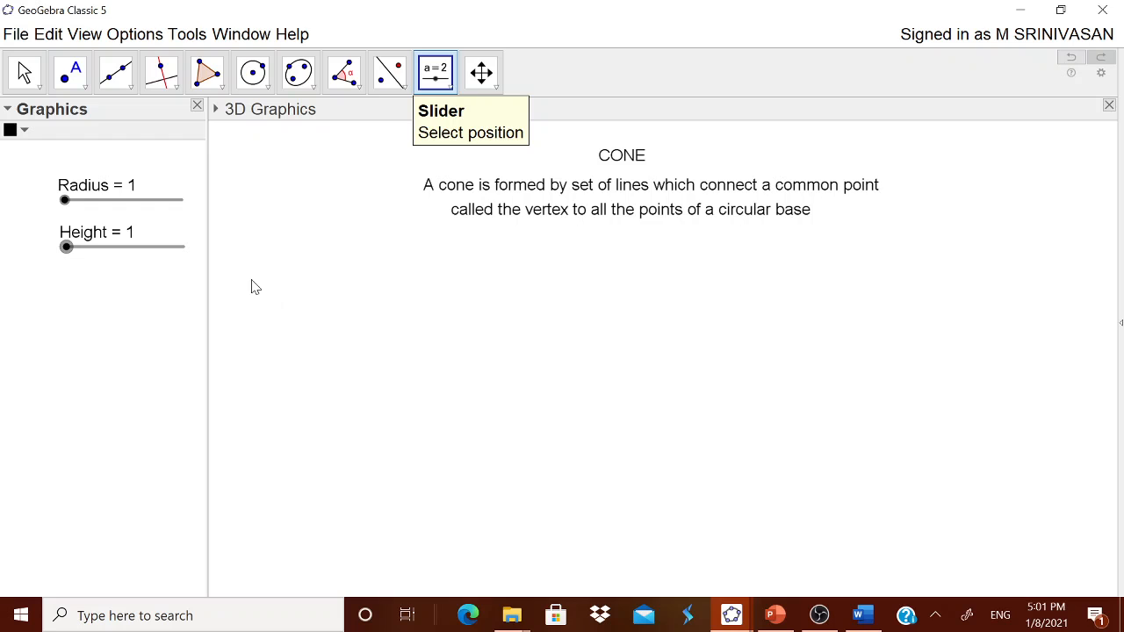
pyautogui.click(564, 334)
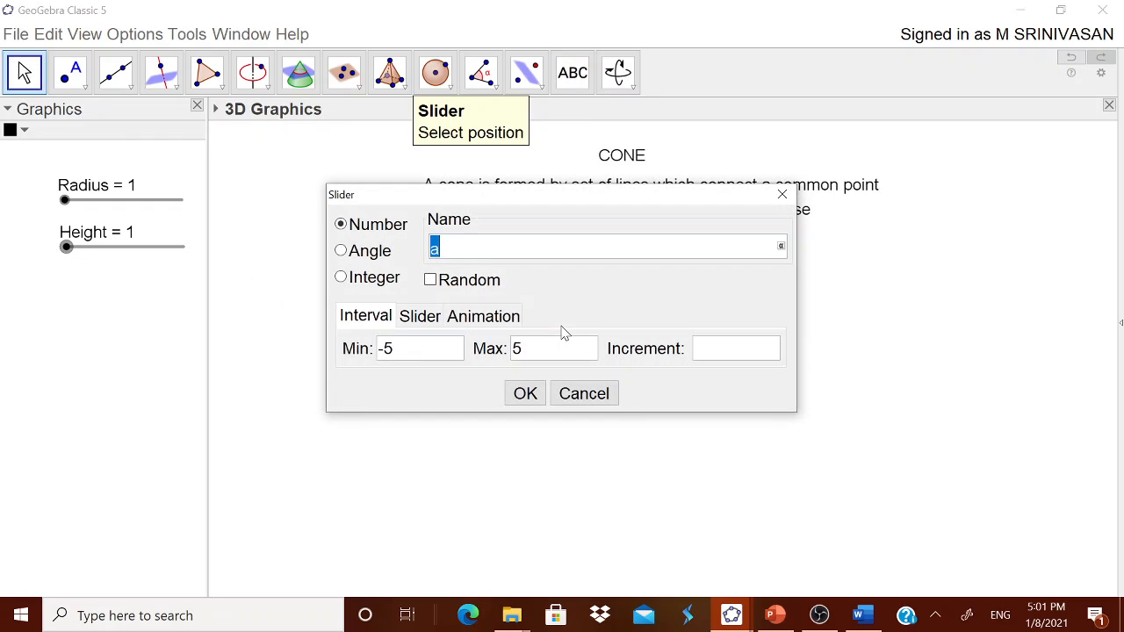
pyautogui.click(577, 395)
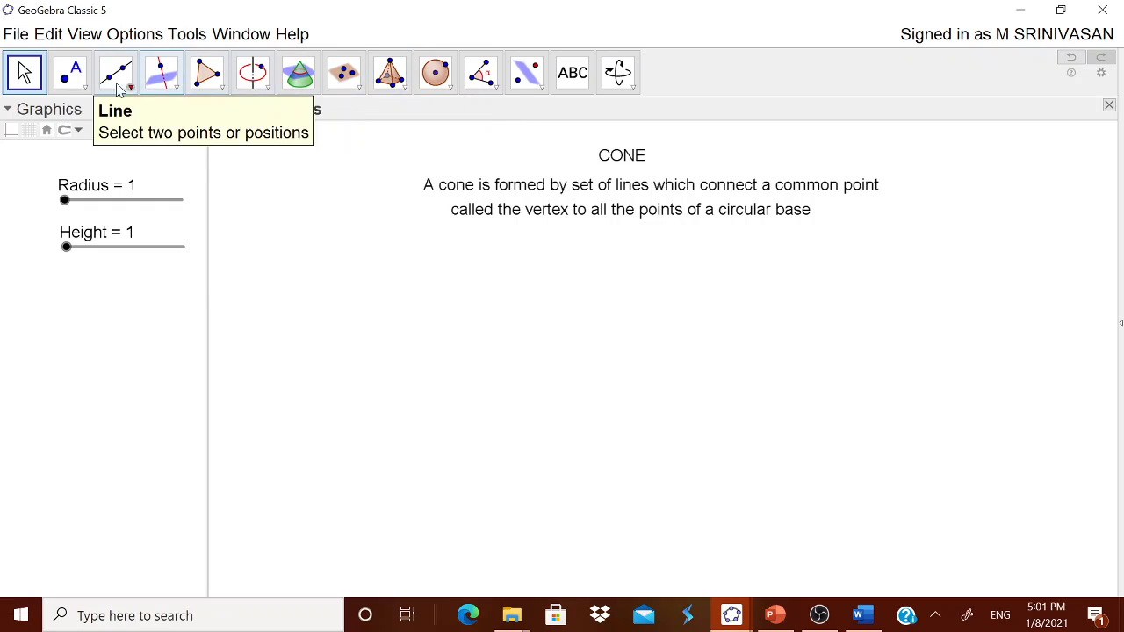
# Step: Place a point in the 3D Graphics view, well below the start of the cone definition text
pyautogui.click(84, 88)
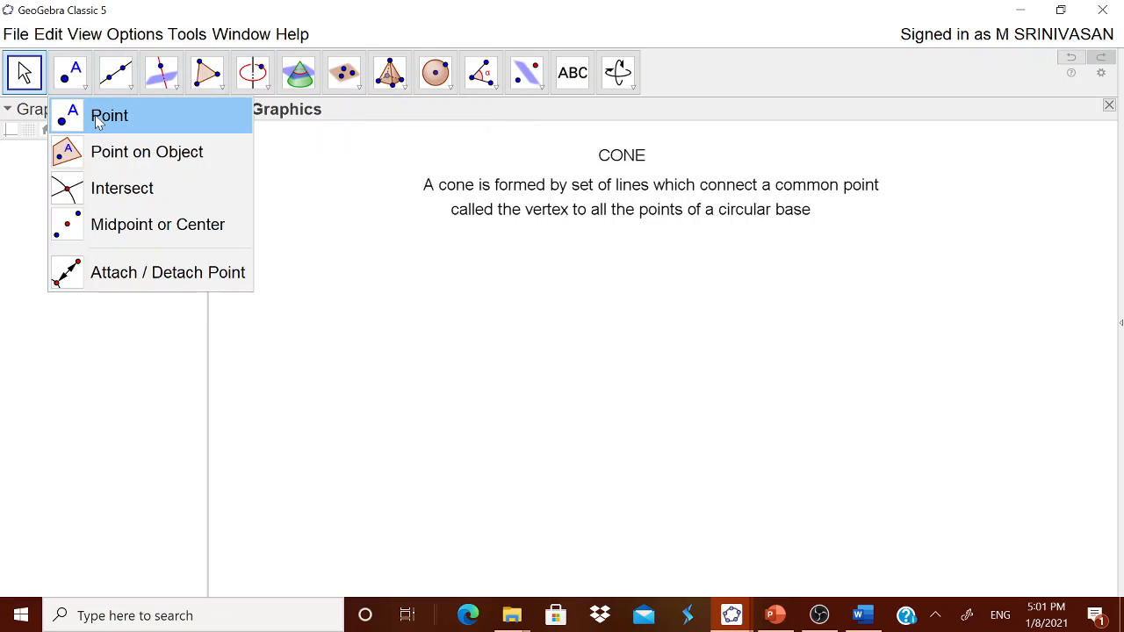
pyautogui.click(109, 115)
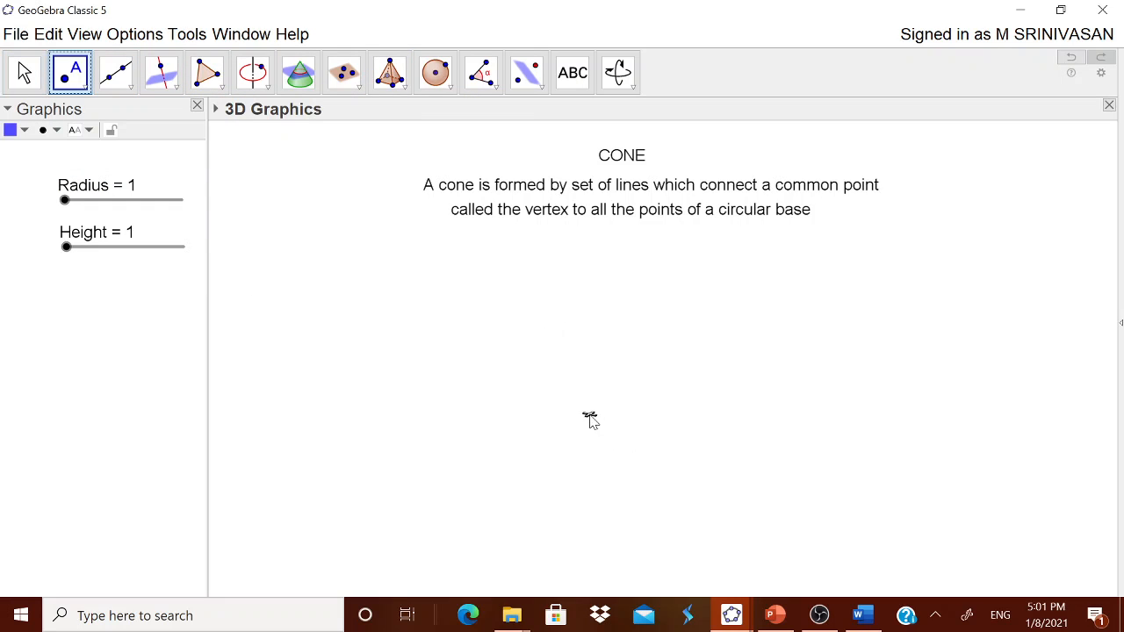
pyautogui.click(515, 405)
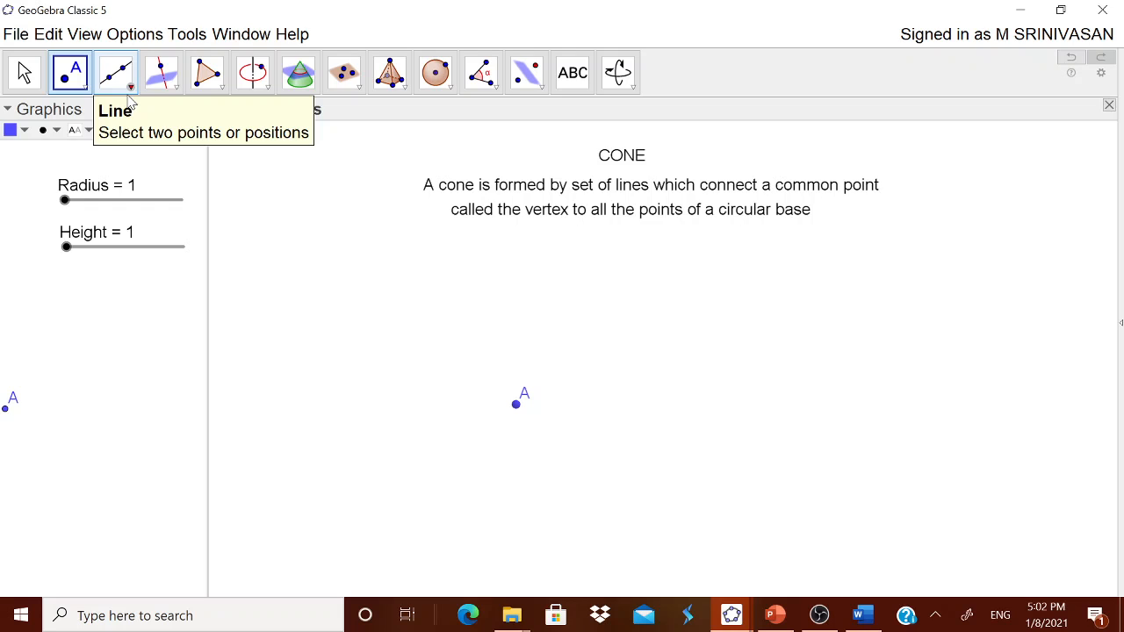
# Step: Show the Input Bar and define a point directly above A as B=(x(A),y(A),Height)
pyautogui.click(80, 35)
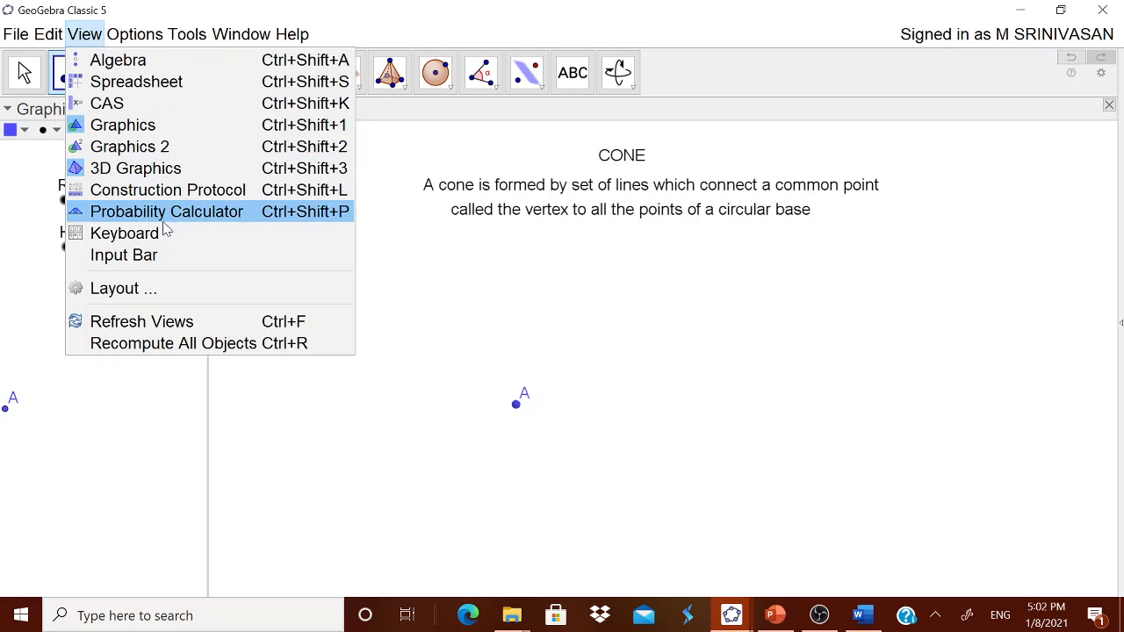
pyautogui.click(158, 254)
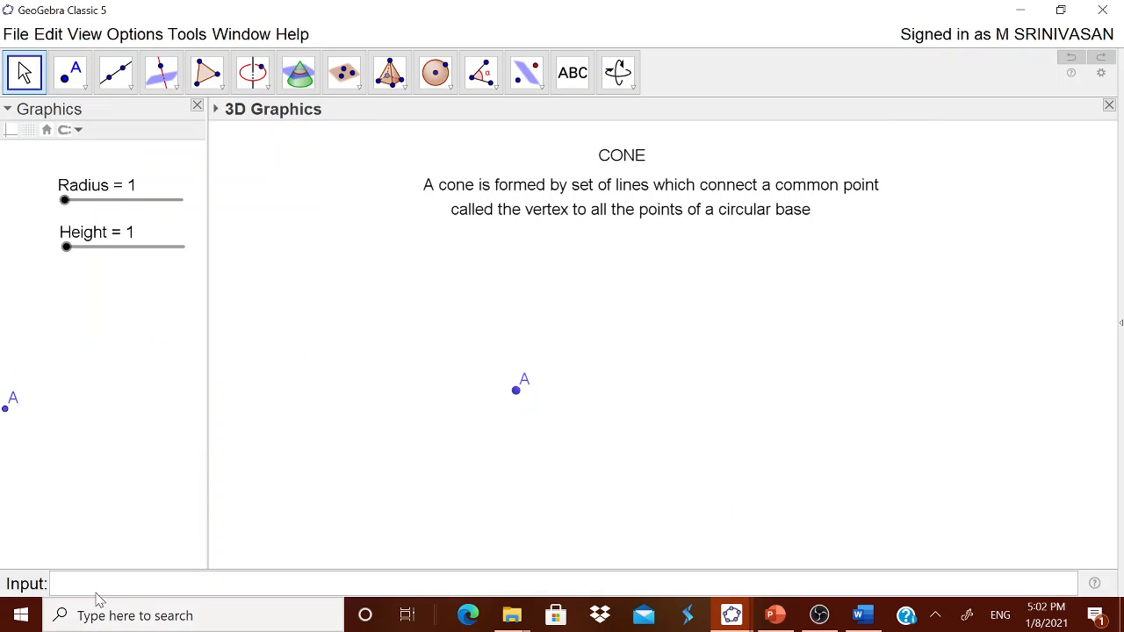
pyautogui.click(92, 585)
pyautogui.write('B=(x')
pyautogui.press('BackSpace')
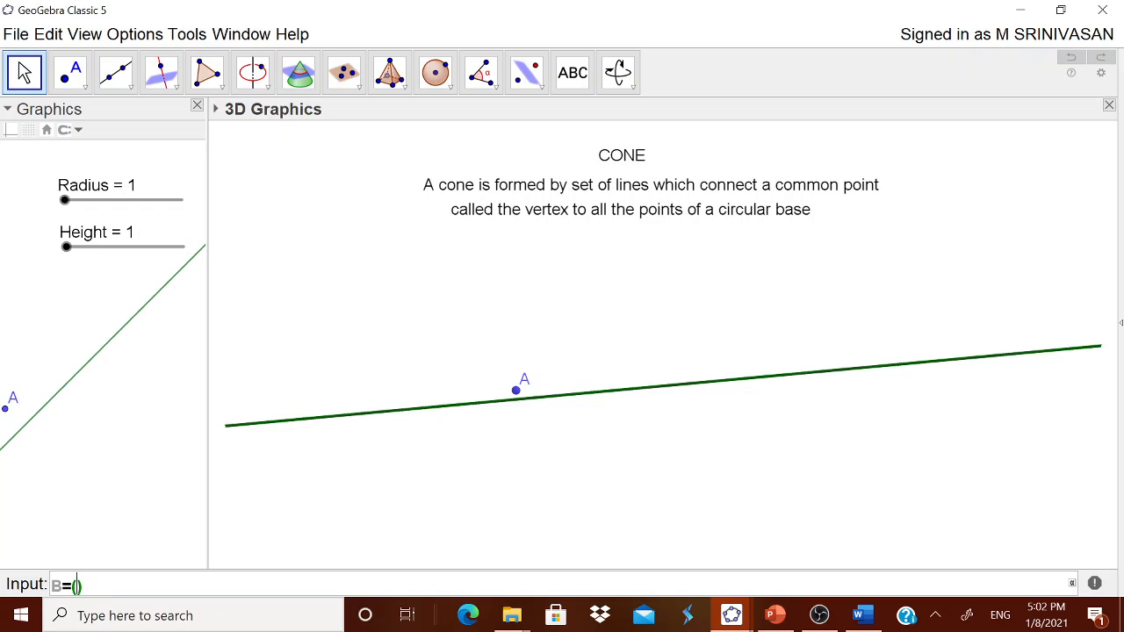
pyautogui.write('X')
pyautogui.press('BackSpace')
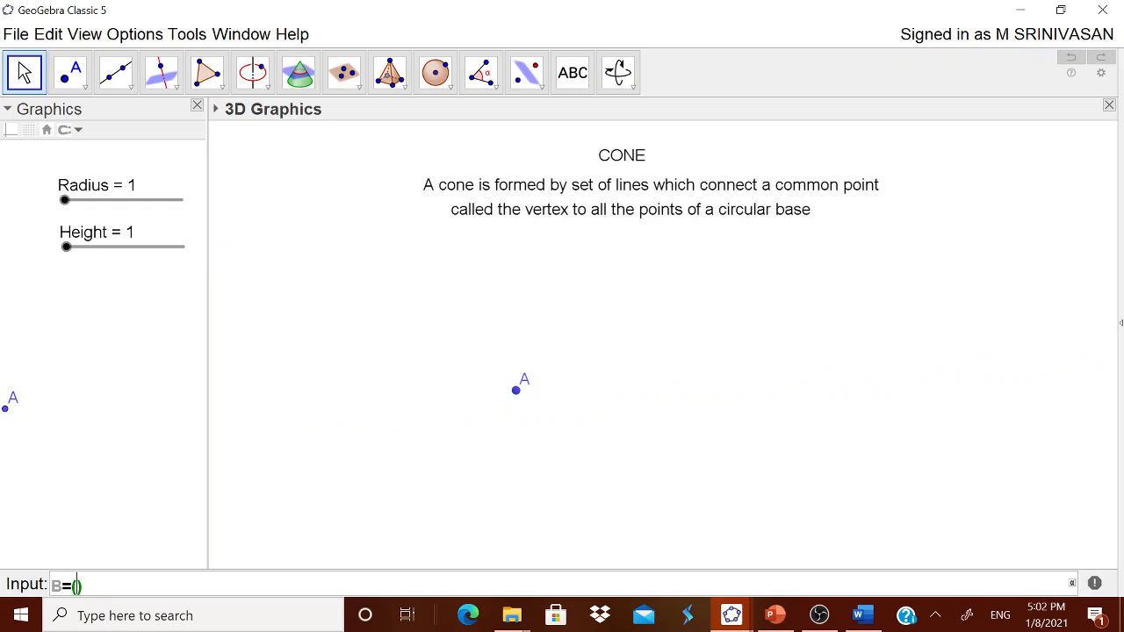
pyautogui.write('x(')
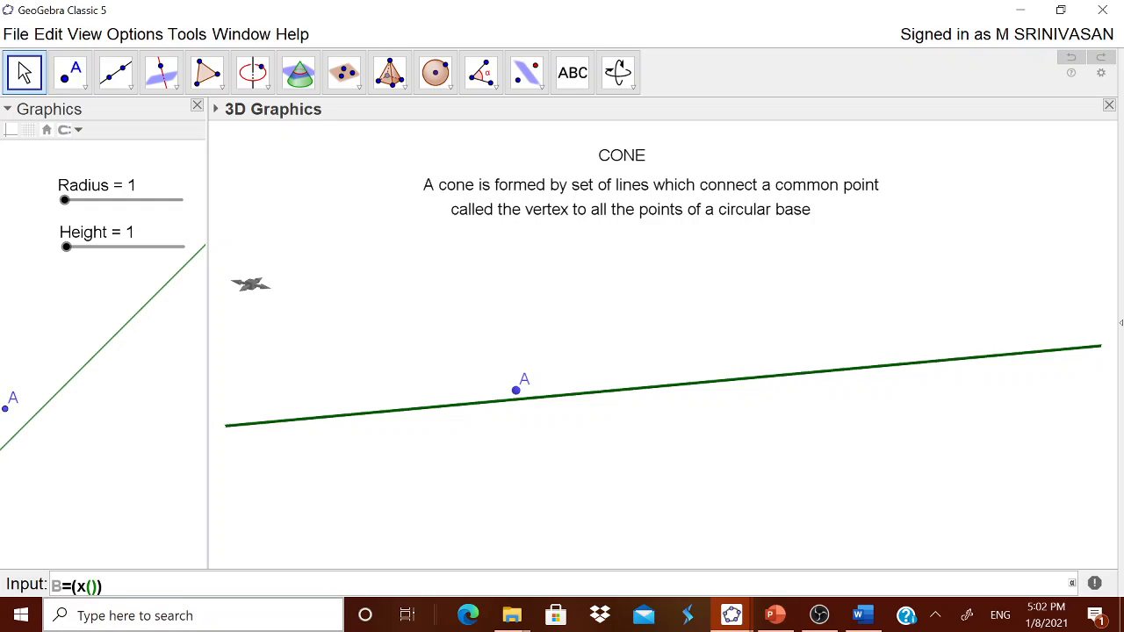
pyautogui.write('A')
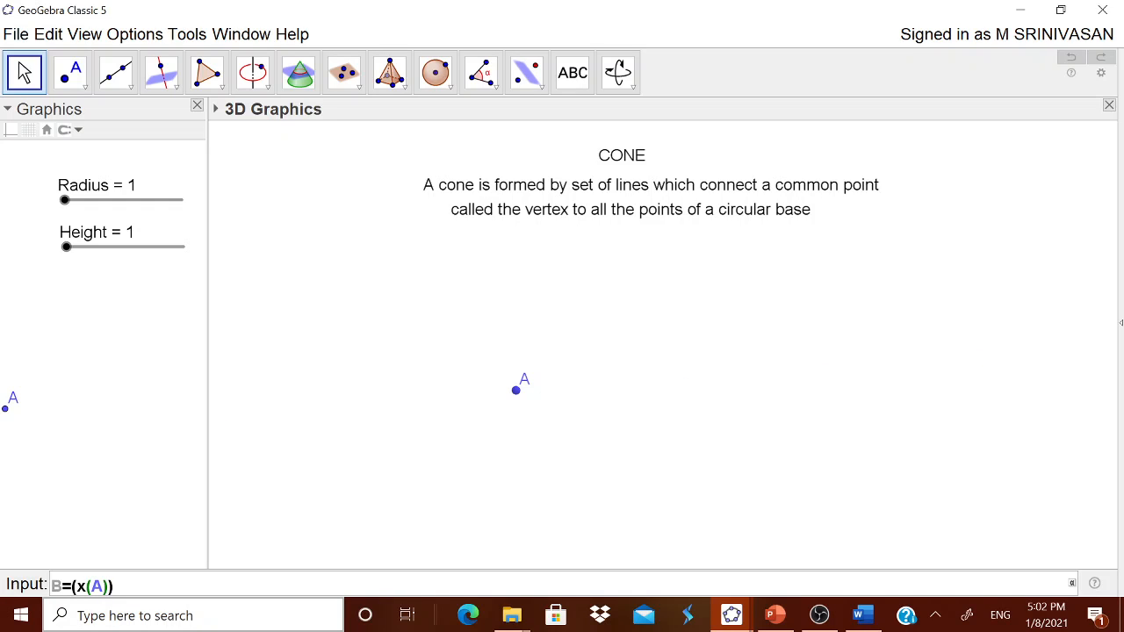
pyautogui.write('),y(')
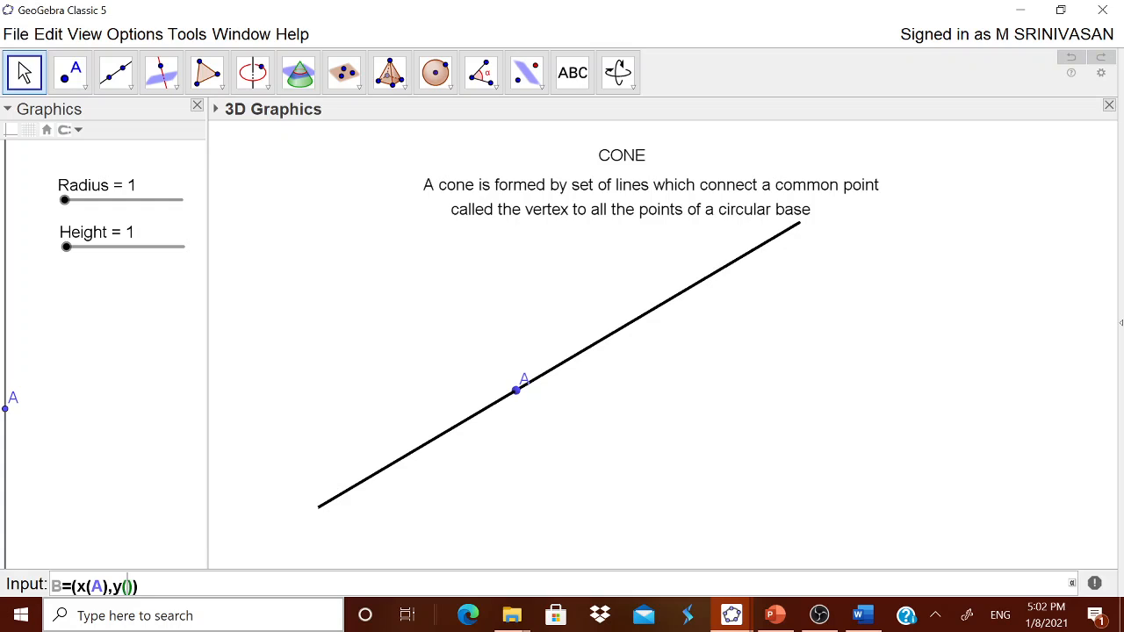
pyautogui.write('A)')
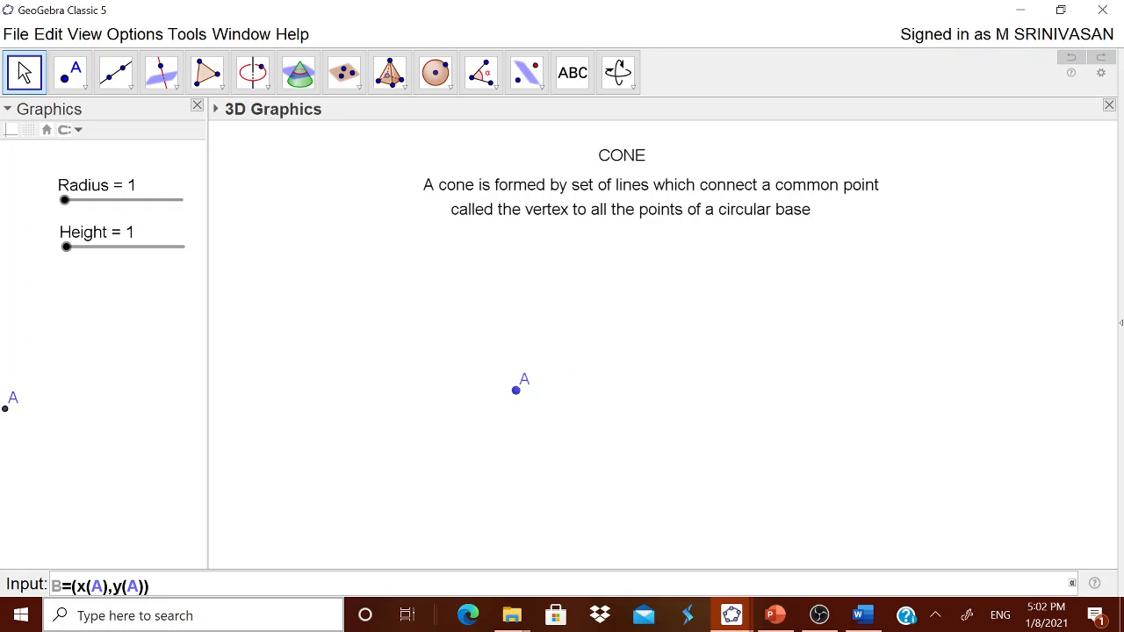
pyautogui.write(',Height')
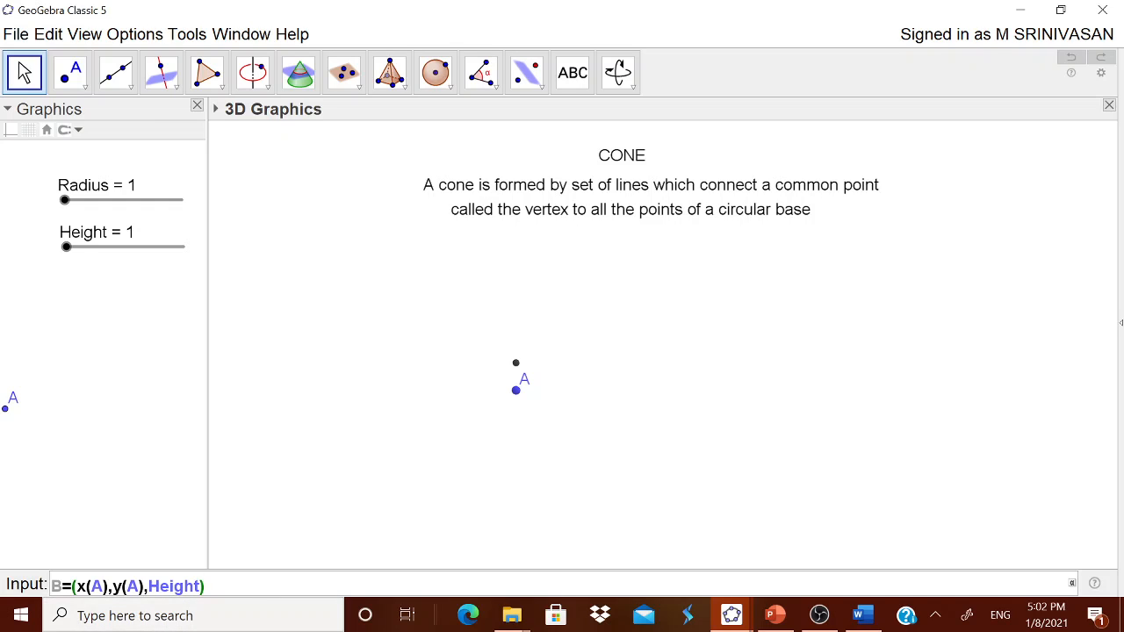
pyautogui.press('Return')
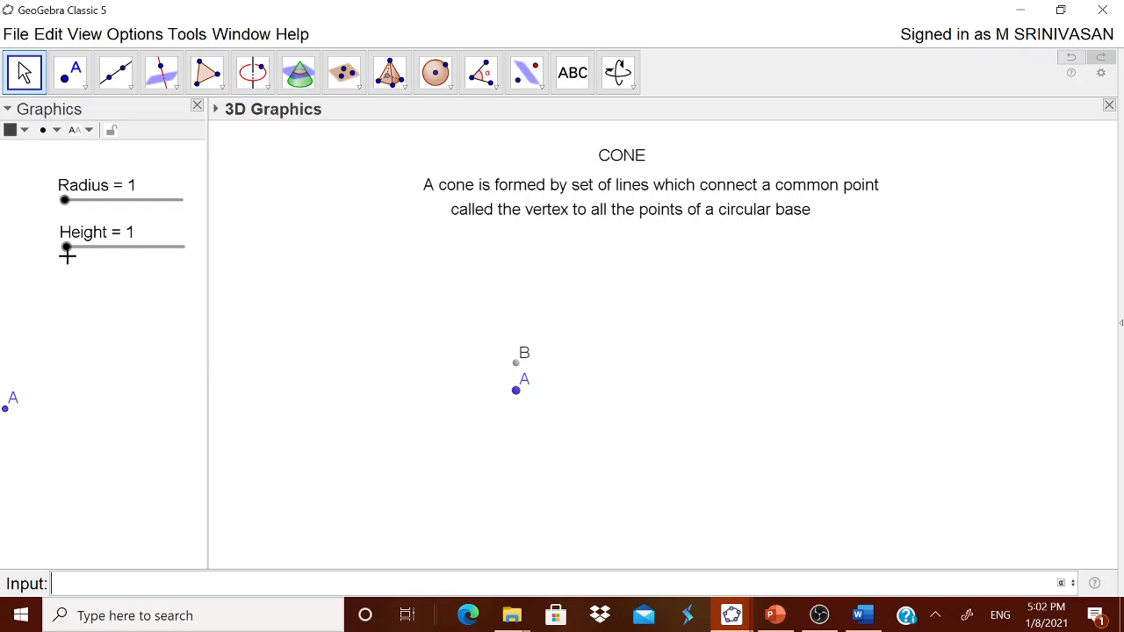
# Step: Set the Height slider to 3 and create a cone with bottom point A, top point B and radius Radius
pyautogui.moveTo(69, 249); pyautogui.dragTo(94, 251)
pyautogui.click(309, 249)
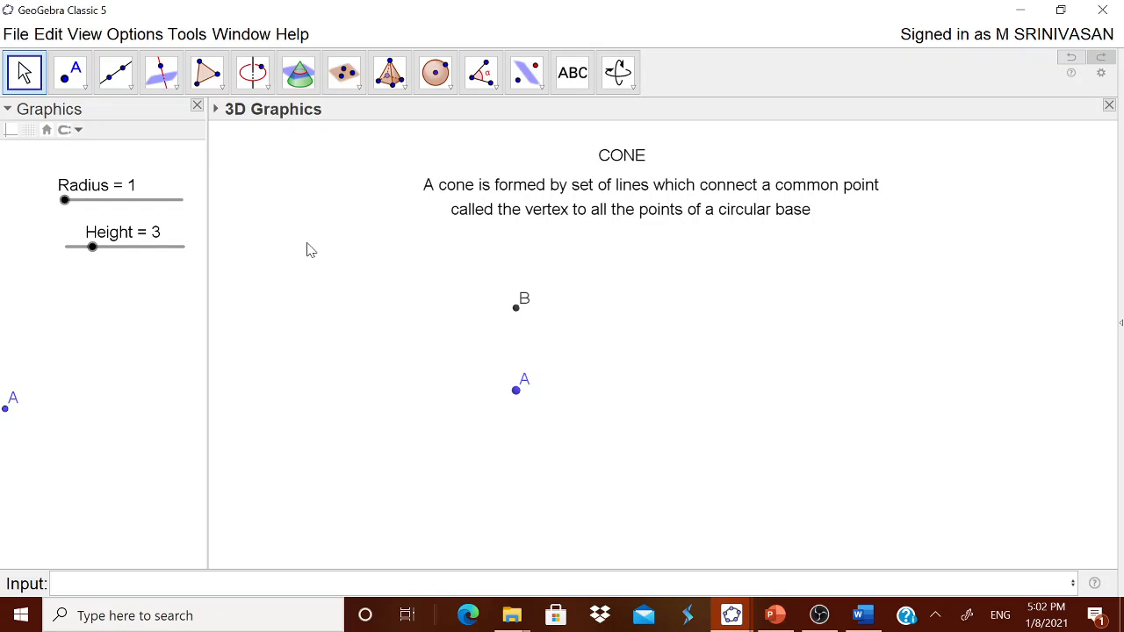
pyautogui.click(397, 88)
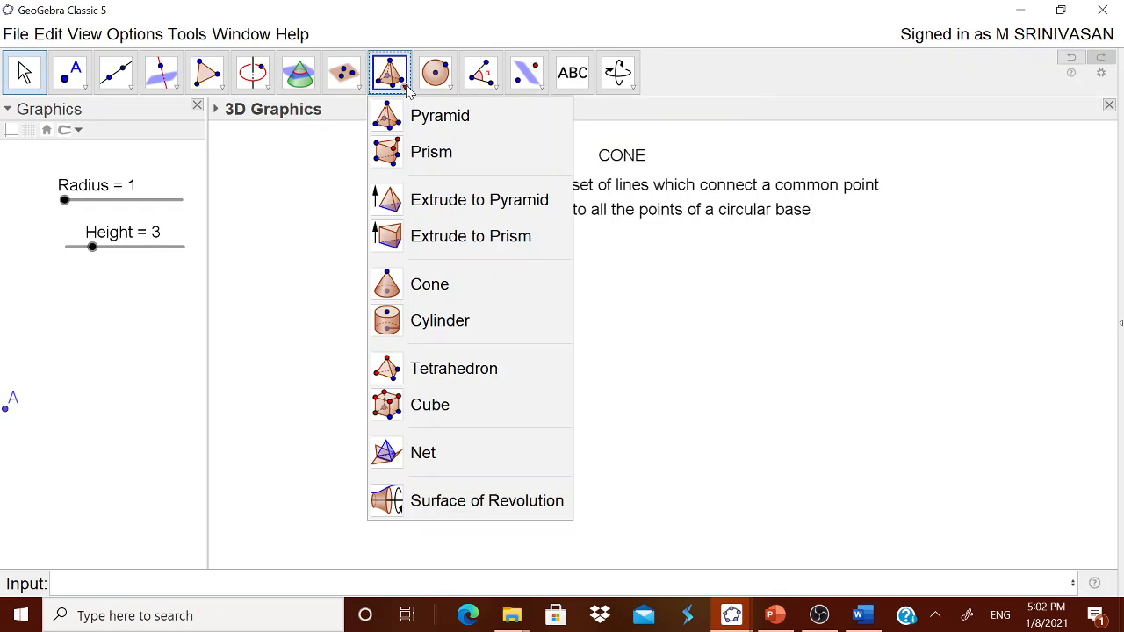
pyautogui.click(409, 290)
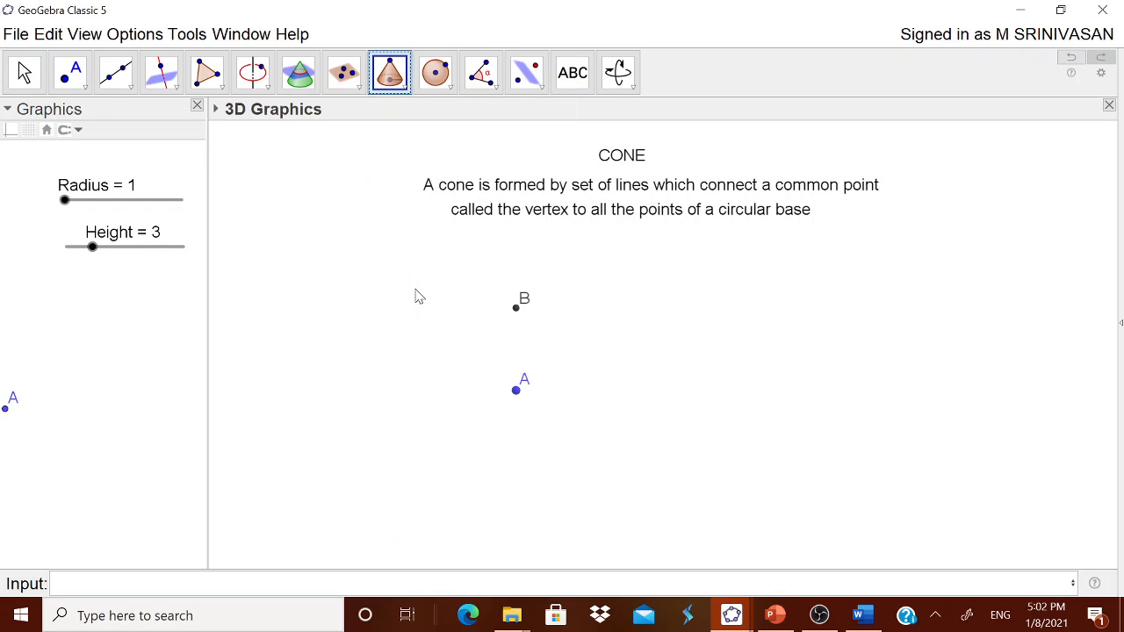
pyautogui.click(517, 394)
pyautogui.click(518, 311)
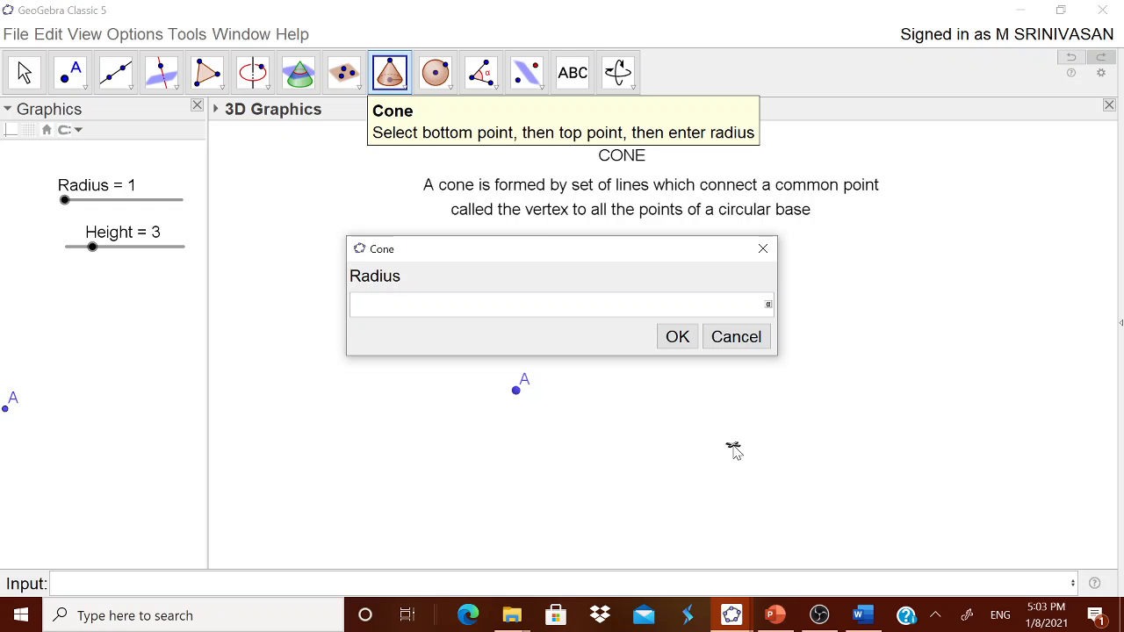
pyautogui.write('Radius')
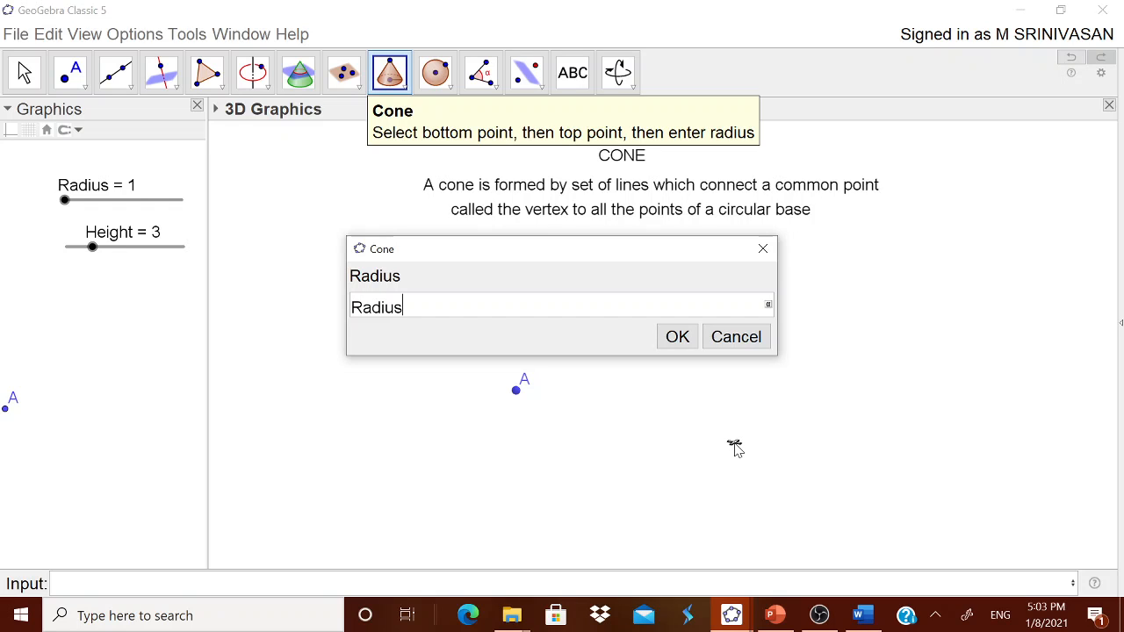
pyautogui.click(678, 344)
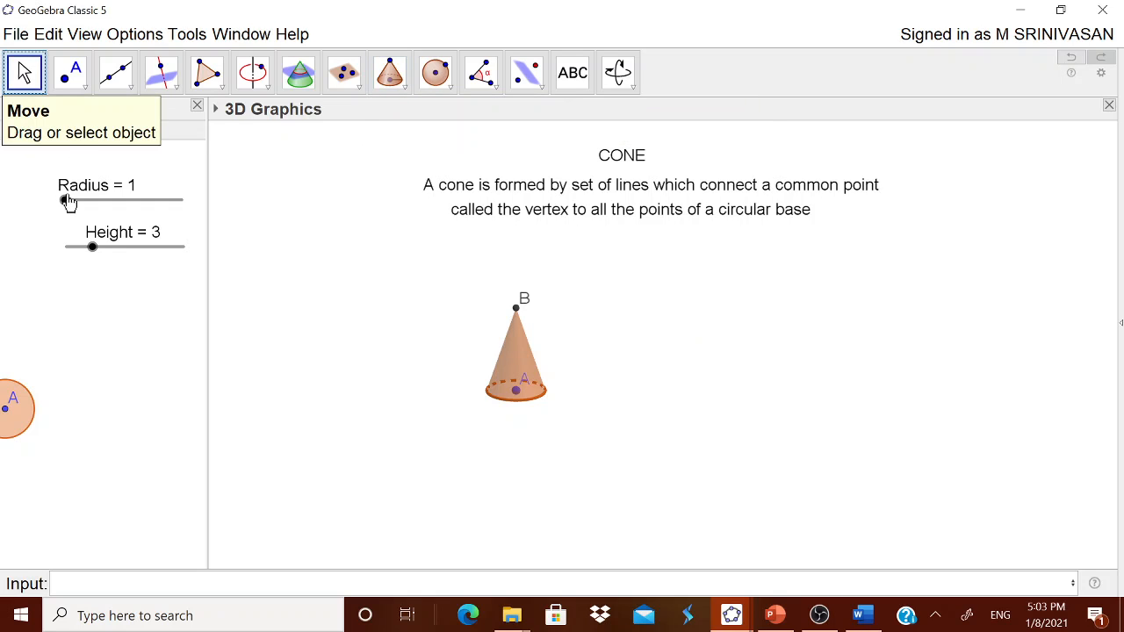
# Step: Set the Radius slider to 3 and the Height slider to 5 to enlarge the cone
pyautogui.moveTo(66, 206); pyautogui.dragTo(92, 205)
pyautogui.moveTo(94, 250); pyautogui.dragTo(120, 252)
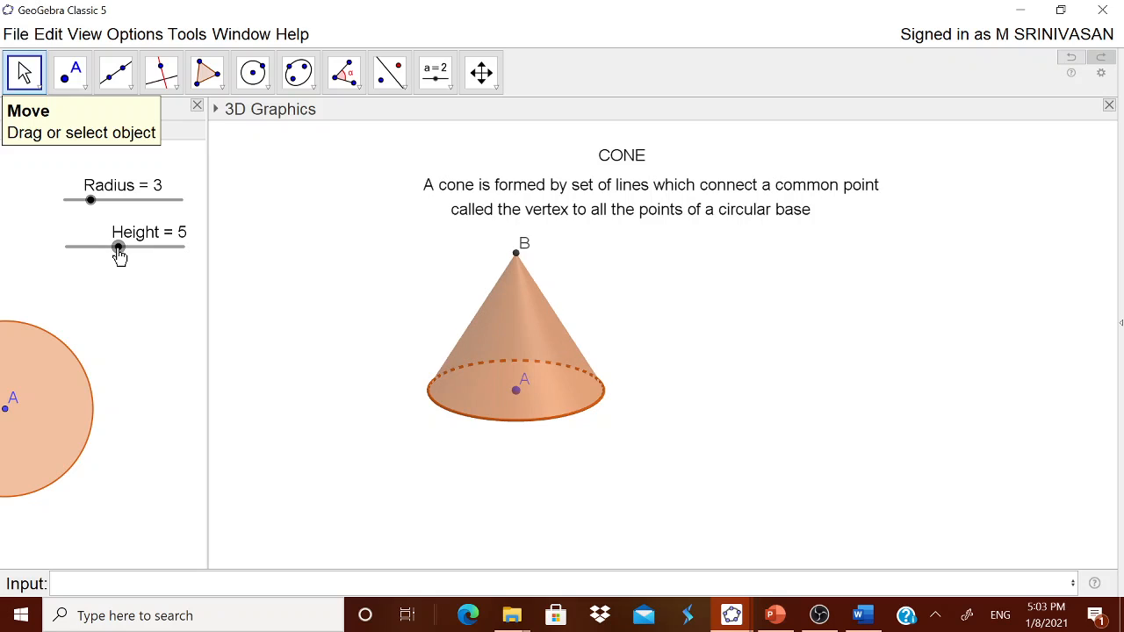
pyautogui.moveTo(682, 454)
pyautogui.mouseDown()
pyautogui.moveTo(670, 454)
pyautogui.moveTo(680, 450)
pyautogui.mouseUp()
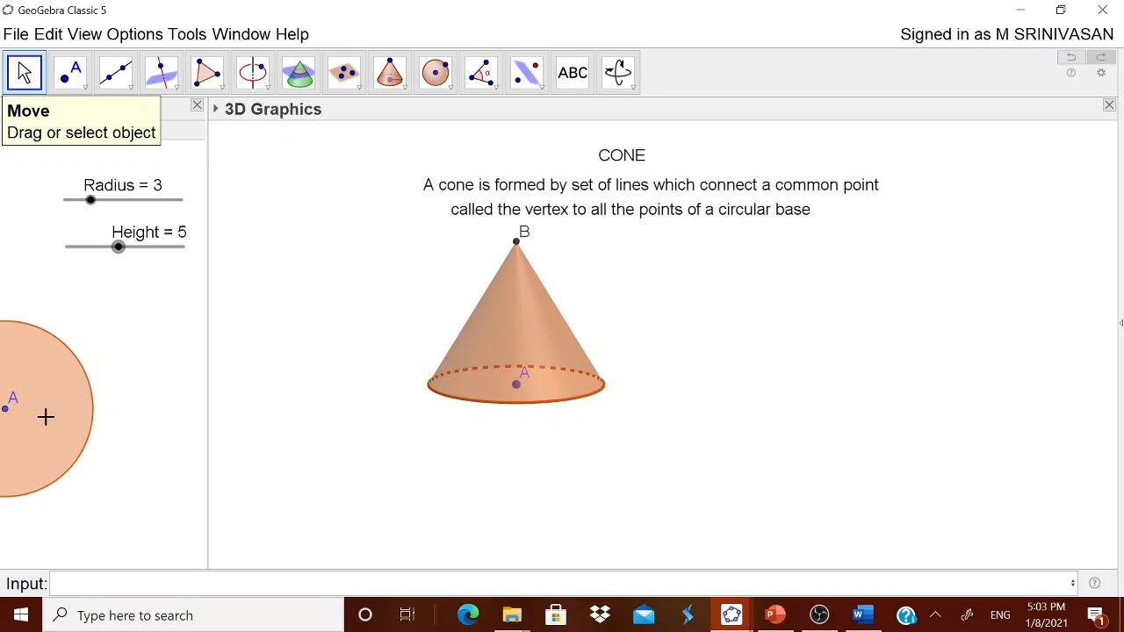
# Step: Colour the cone's base circle blue (0, 0, 204), raise its opacity to about 85, and close its properties
pyautogui.click(50, 423)
pyautogui.rightClick(50, 423)
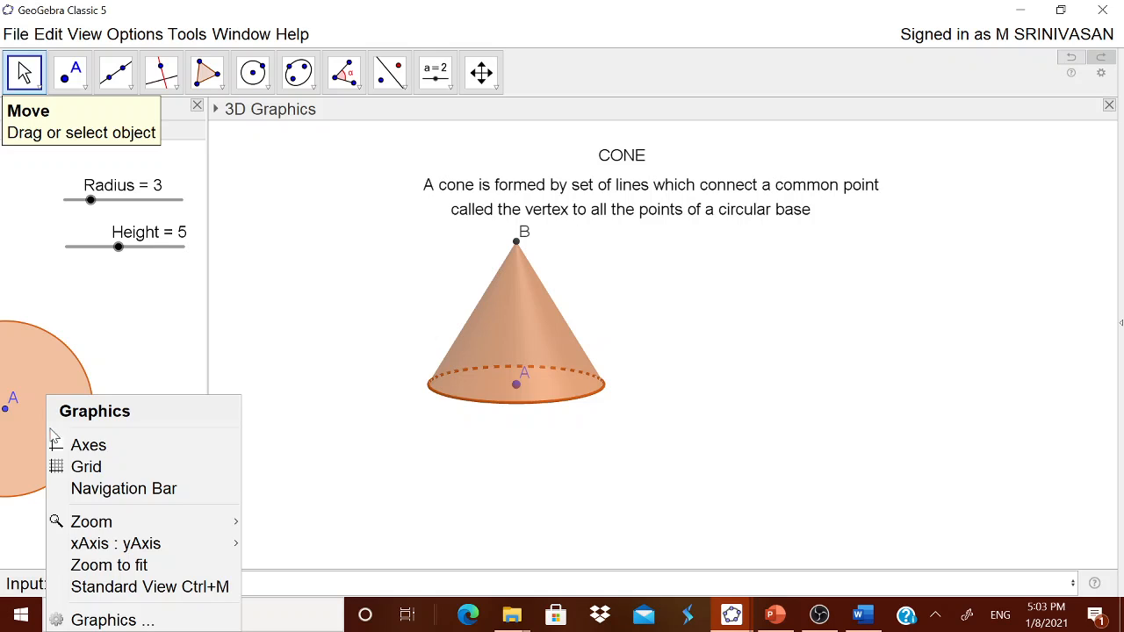
pyautogui.click(583, 433)
pyautogui.moveTo(582, 434); pyautogui.dragTo(585, 410)
pyautogui.rightClick(567, 392)
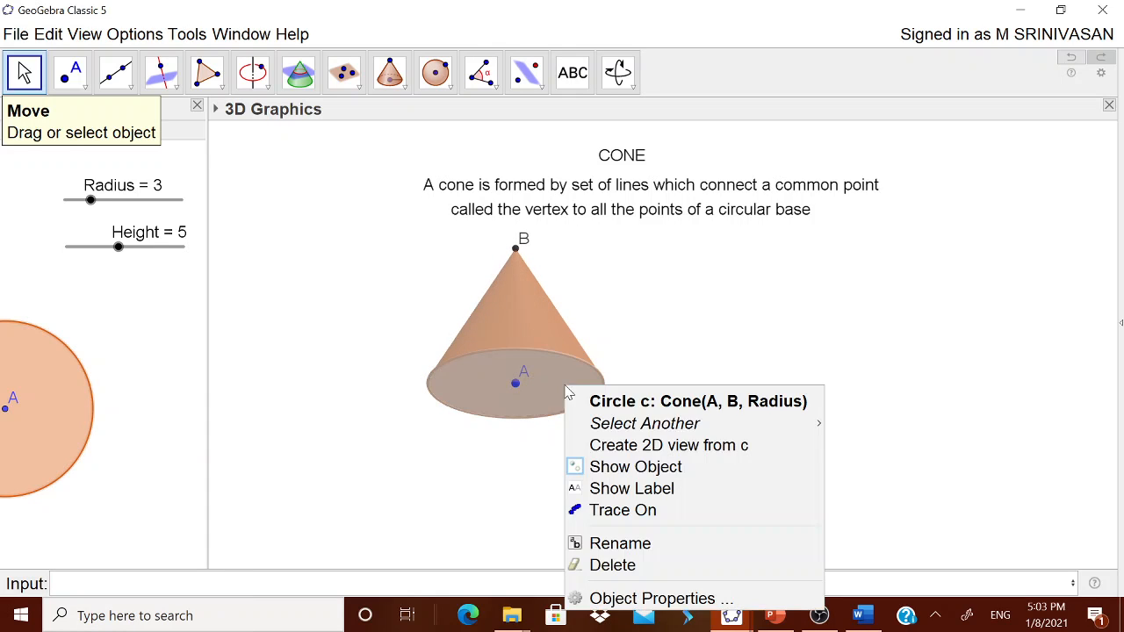
pyautogui.click(644, 599)
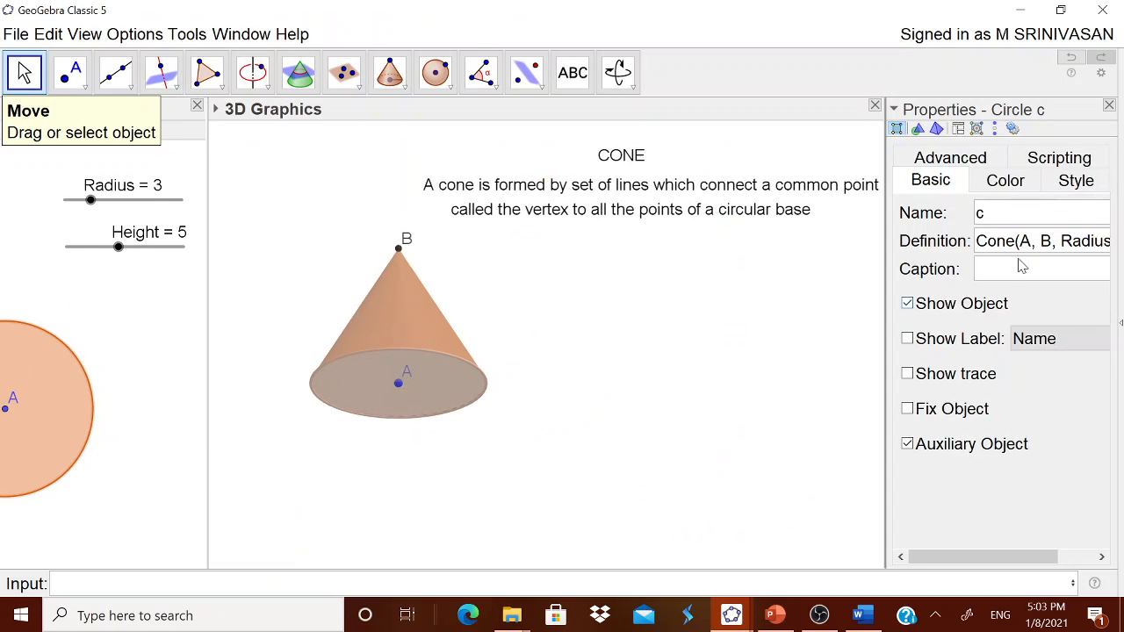
pyautogui.click(1006, 180)
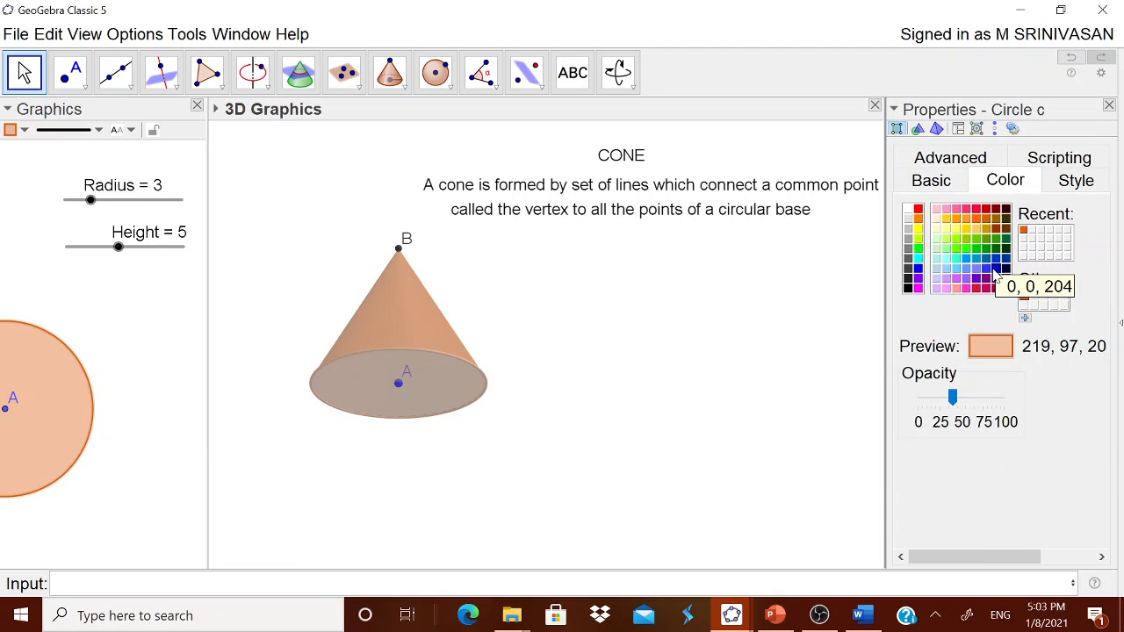
pyautogui.click(995, 272)
pyautogui.moveTo(953, 397); pyautogui.dragTo(997, 400)
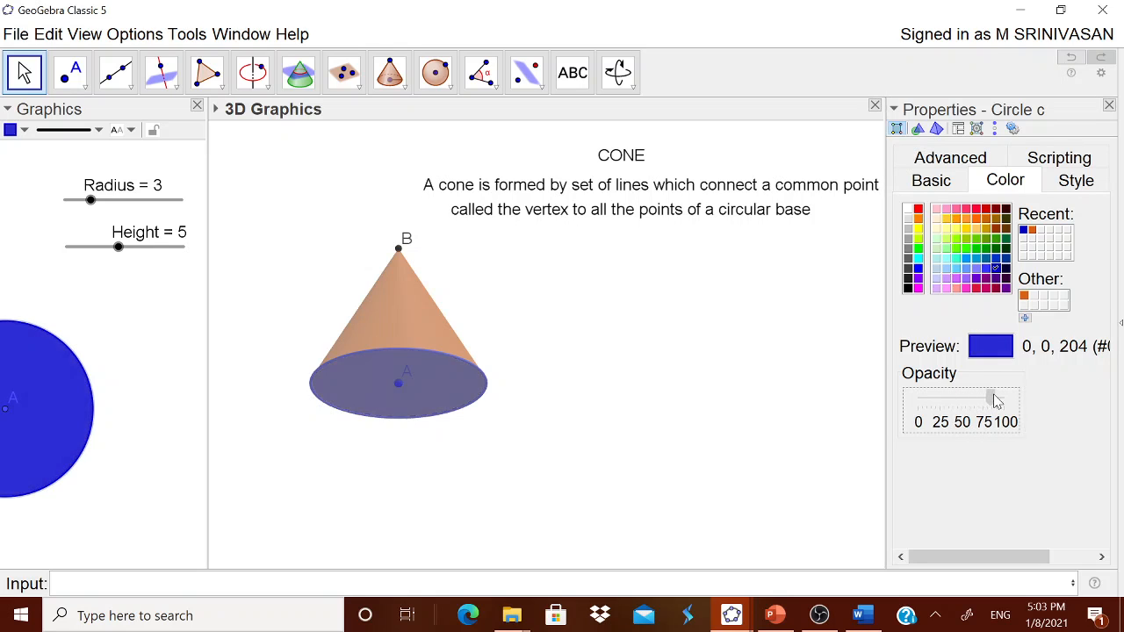
pyautogui.click(1109, 107)
# Step: Draw a segment from apex B to base centre A to represent the cone's height
pyautogui.moveTo(759, 398); pyautogui.dragTo(789, 420)
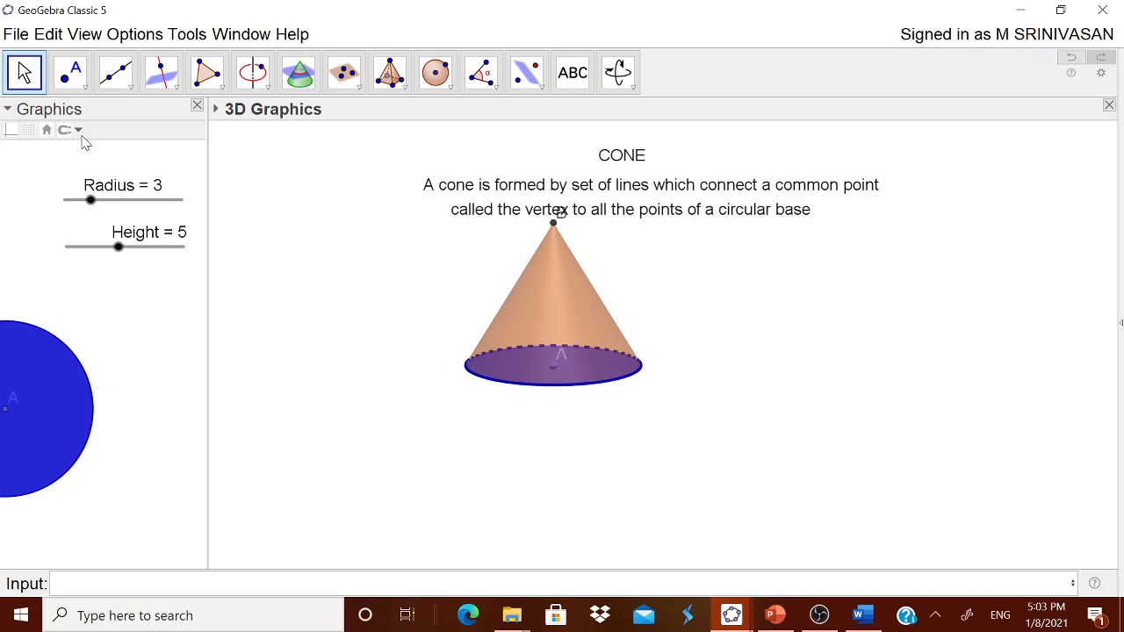
pyautogui.click(130, 82)
pyautogui.click(146, 115)
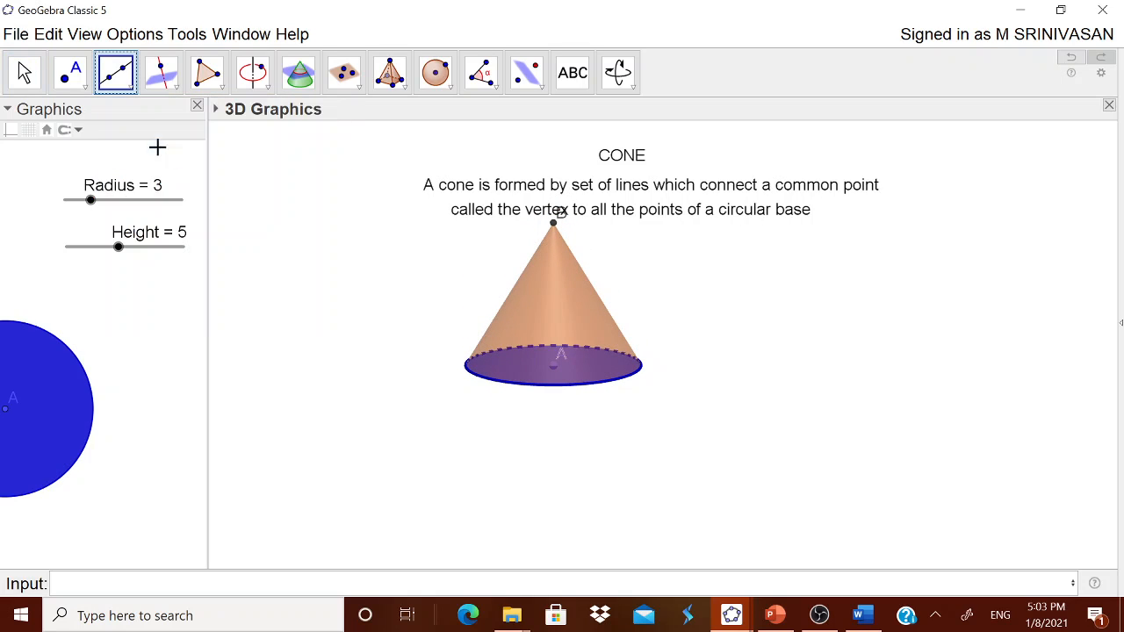
pyautogui.click(553, 224)
pyautogui.click(555, 364)
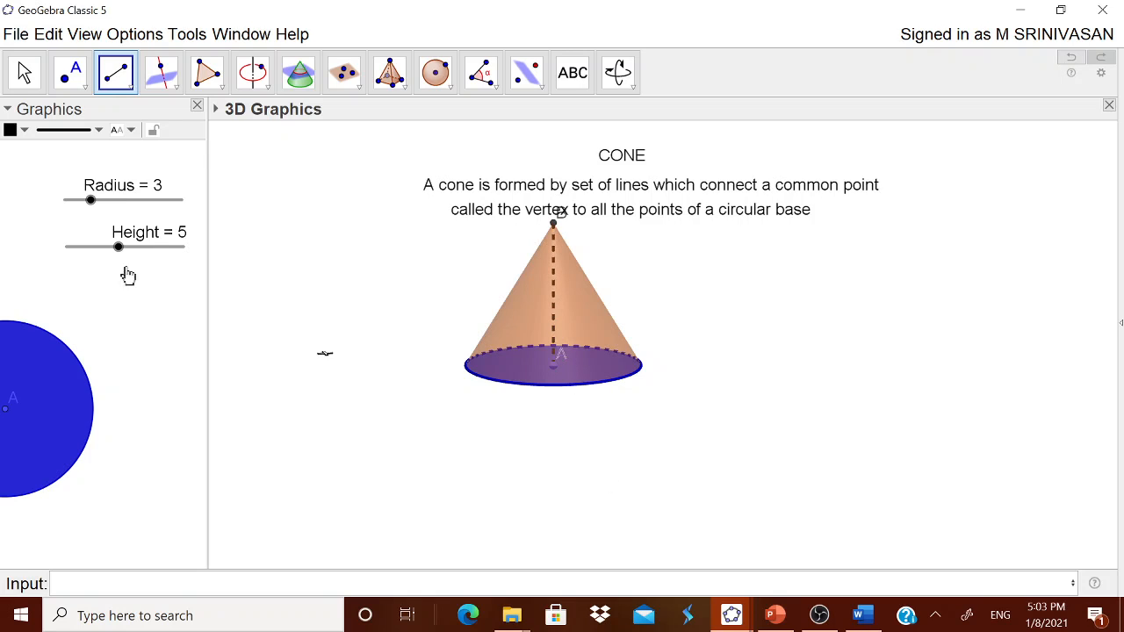
# Step: Place a point on the edge of the base circle and join it to apex B with a segment
pyautogui.click(80, 86)
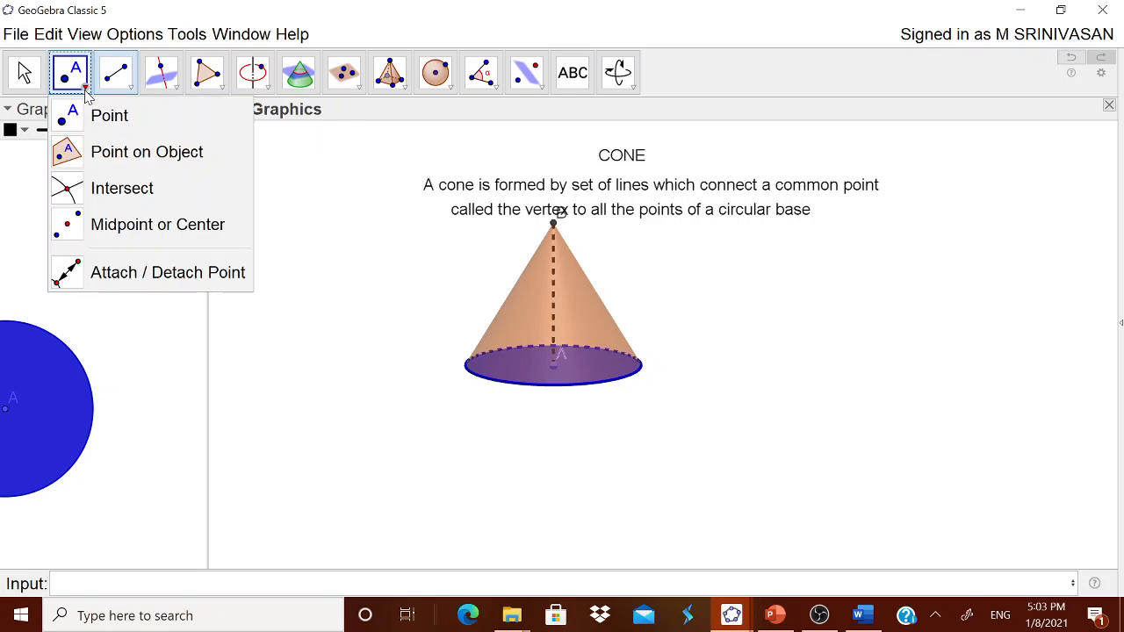
pyautogui.click(120, 156)
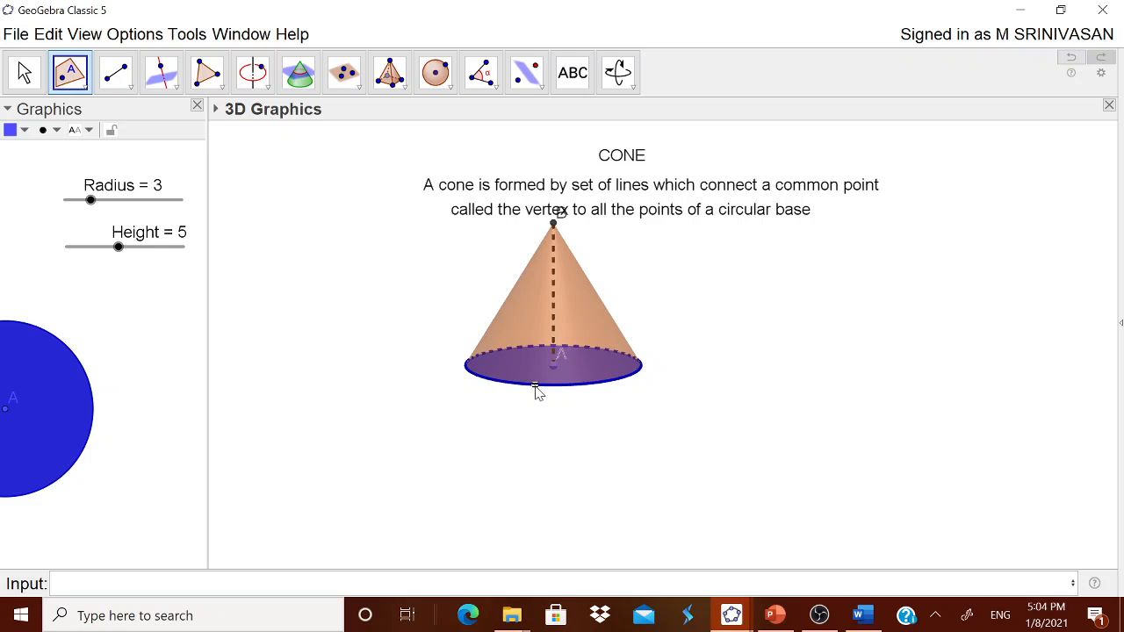
pyautogui.click(116, 72)
pyautogui.click(167, 150)
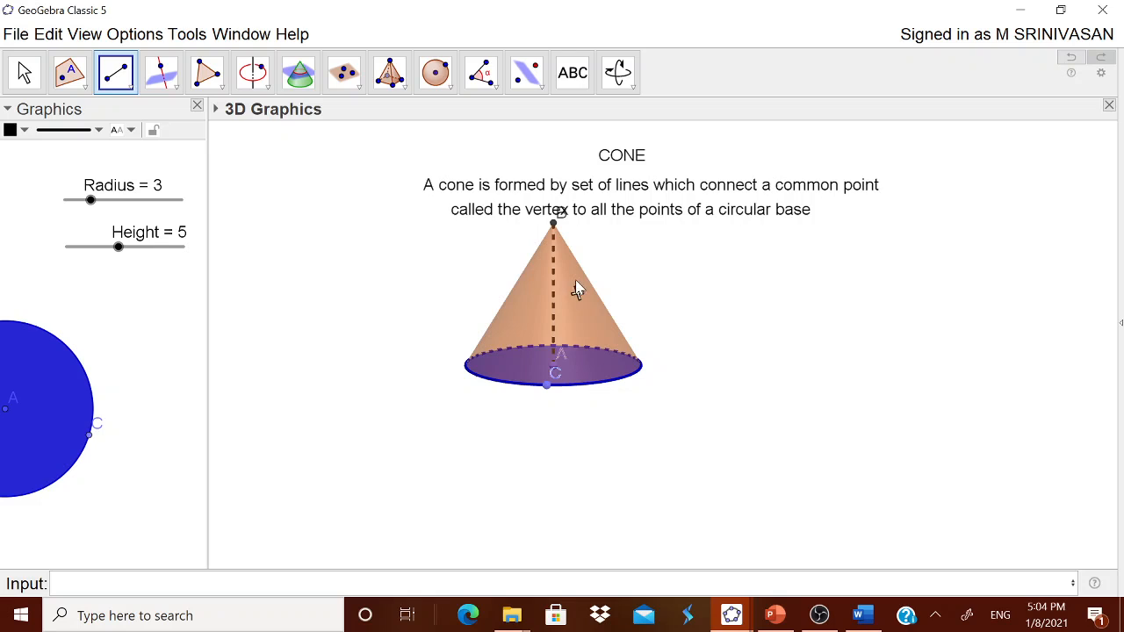
pyautogui.click(552, 227)
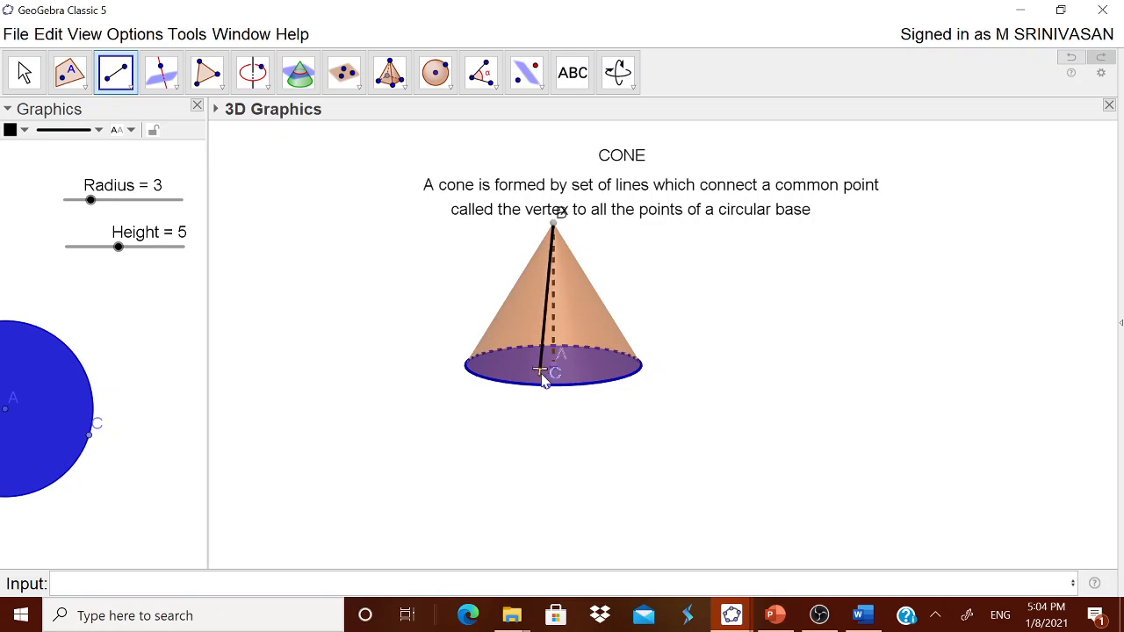
pyautogui.click(547, 385)
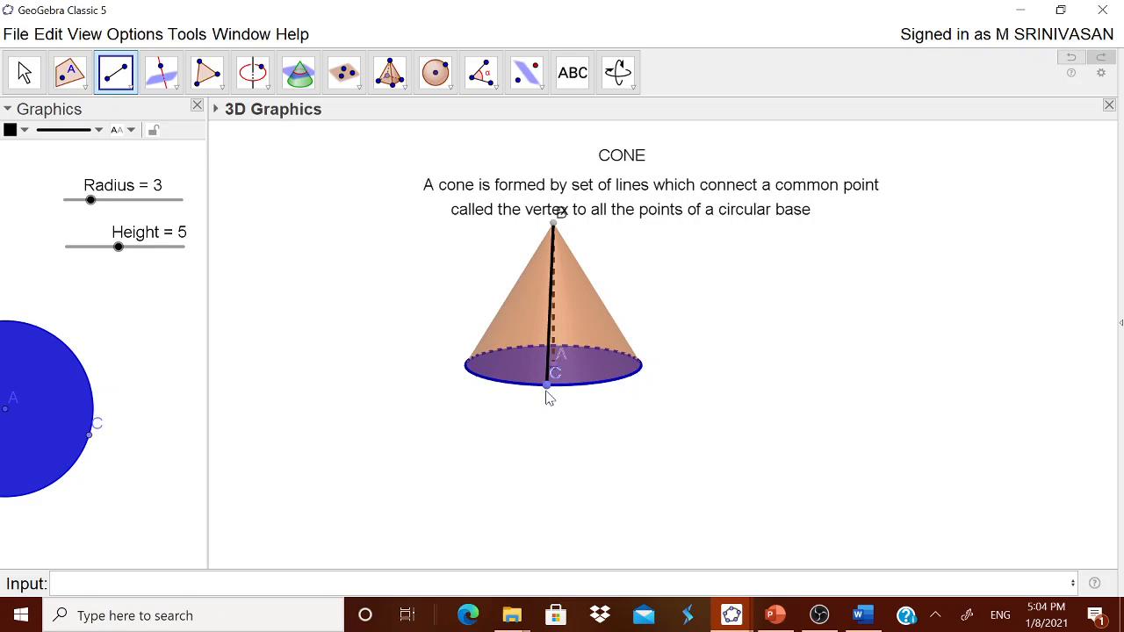
# Step: Draw a segment from edge point C to base centre A as the base radius, and return to the Move tool
pyautogui.click(24, 72)
pyautogui.moveTo(793, 454); pyautogui.dragTo(765, 457)
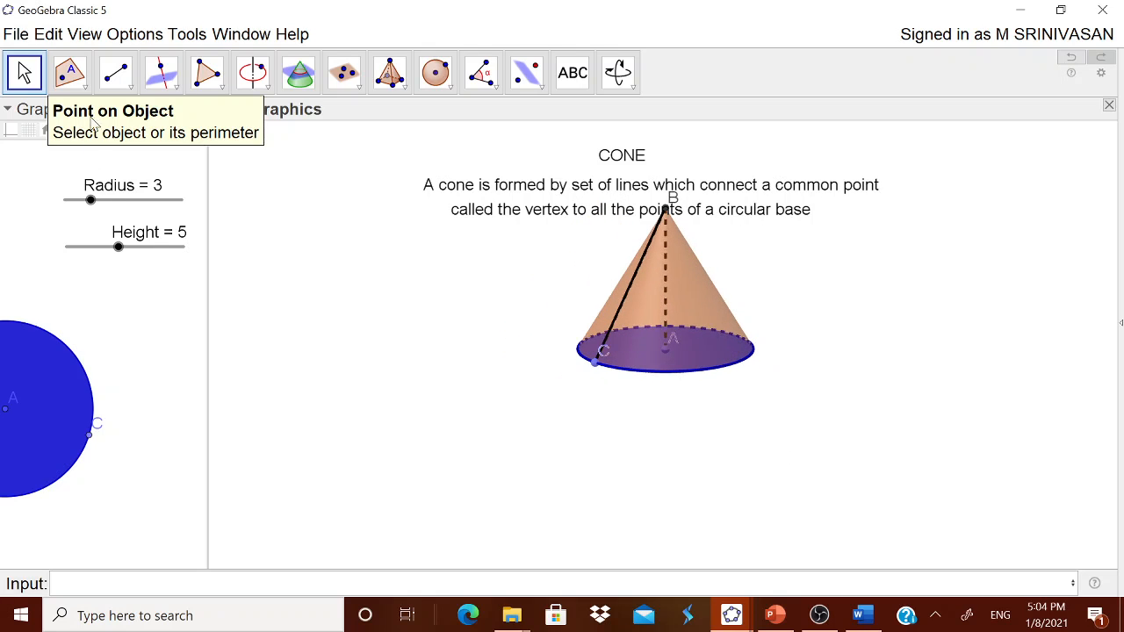
pyautogui.click(117, 74)
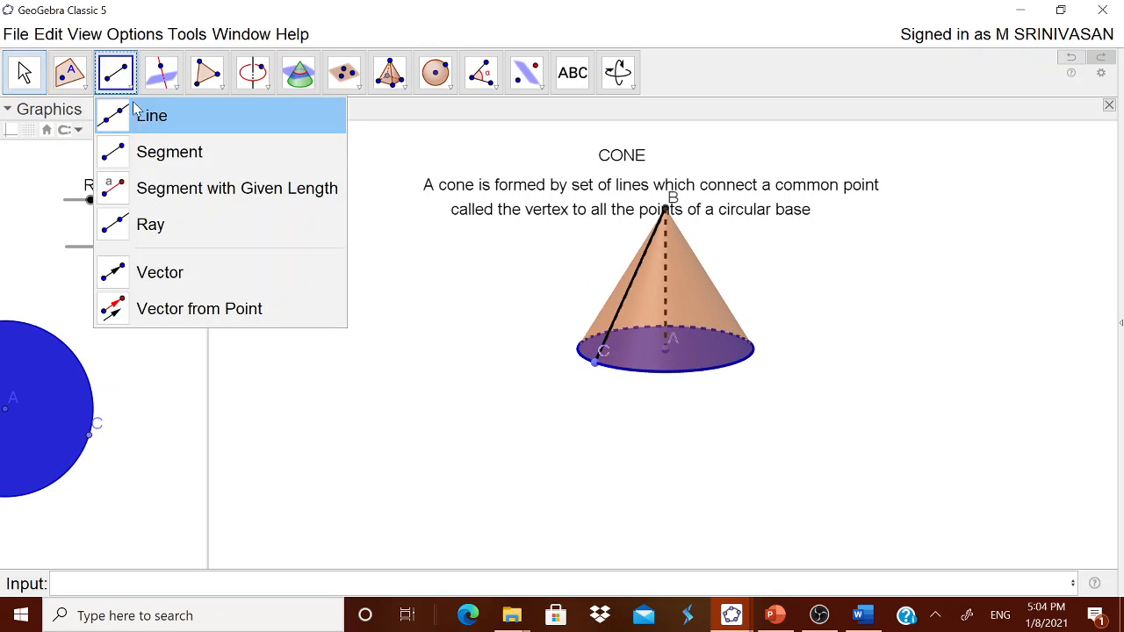
pyautogui.click(595, 366)
pyautogui.click(664, 354)
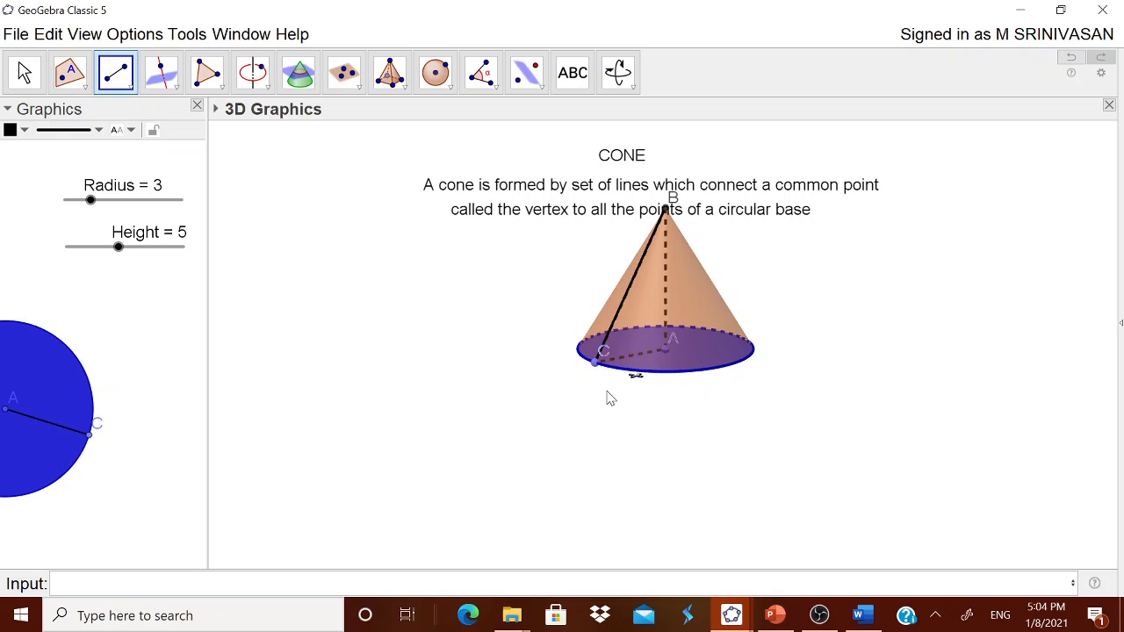
pyautogui.click(24, 72)
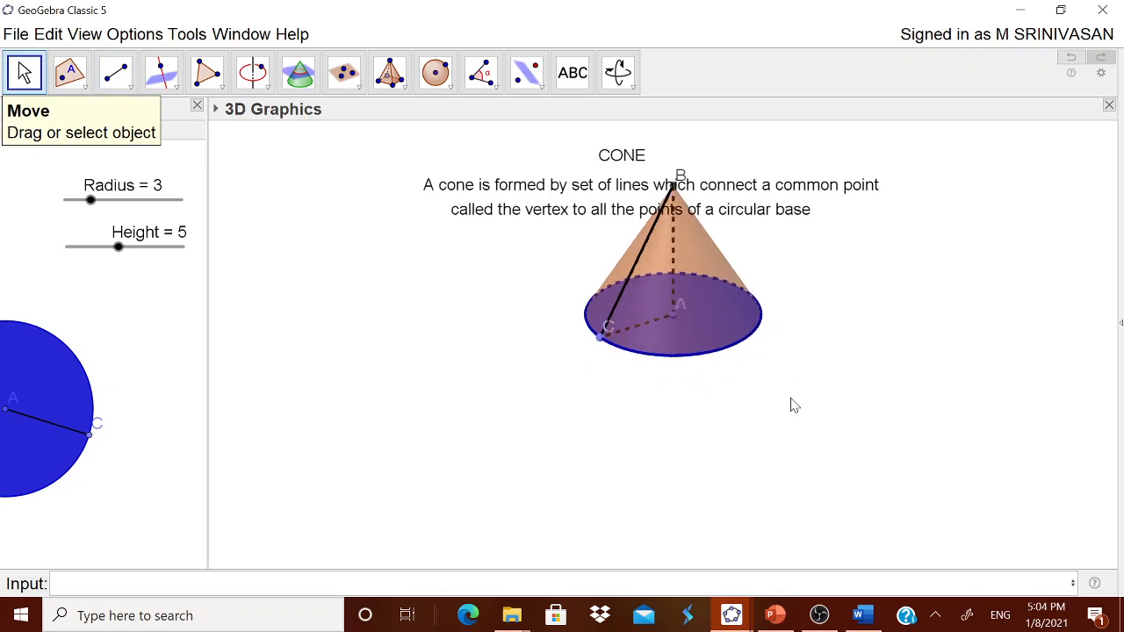
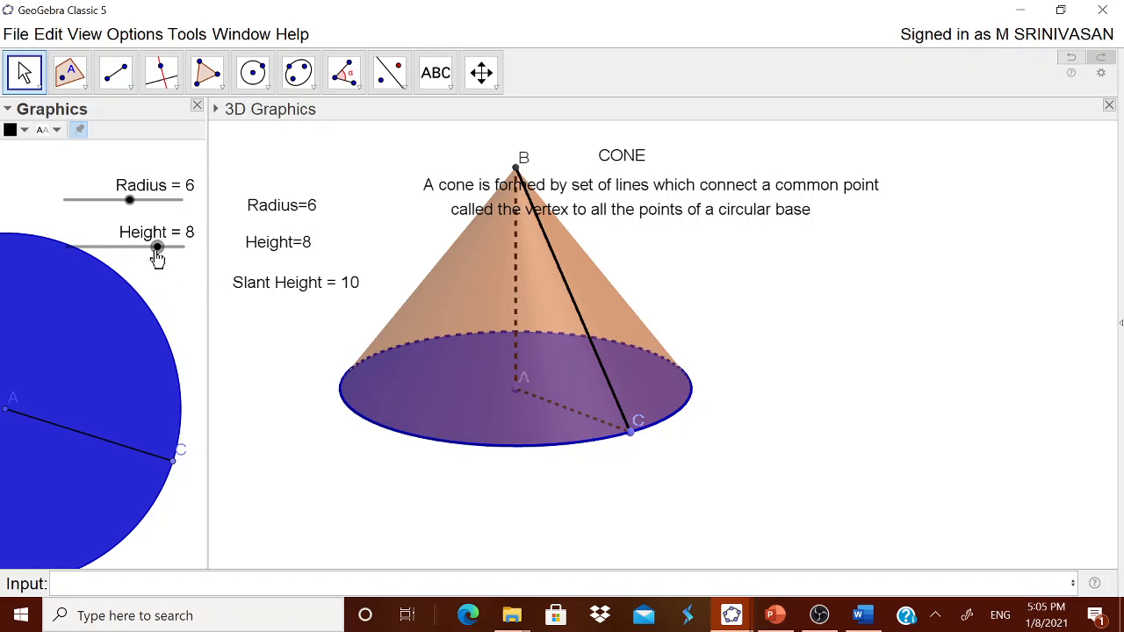
# Step: Try different slider values for the cone, ending with Radius at 3 and Height at 4
pyautogui.moveTo(158, 255); pyautogui.dragTo(118, 249)
pyautogui.moveTo(130, 200); pyautogui.dragTo(102, 206)
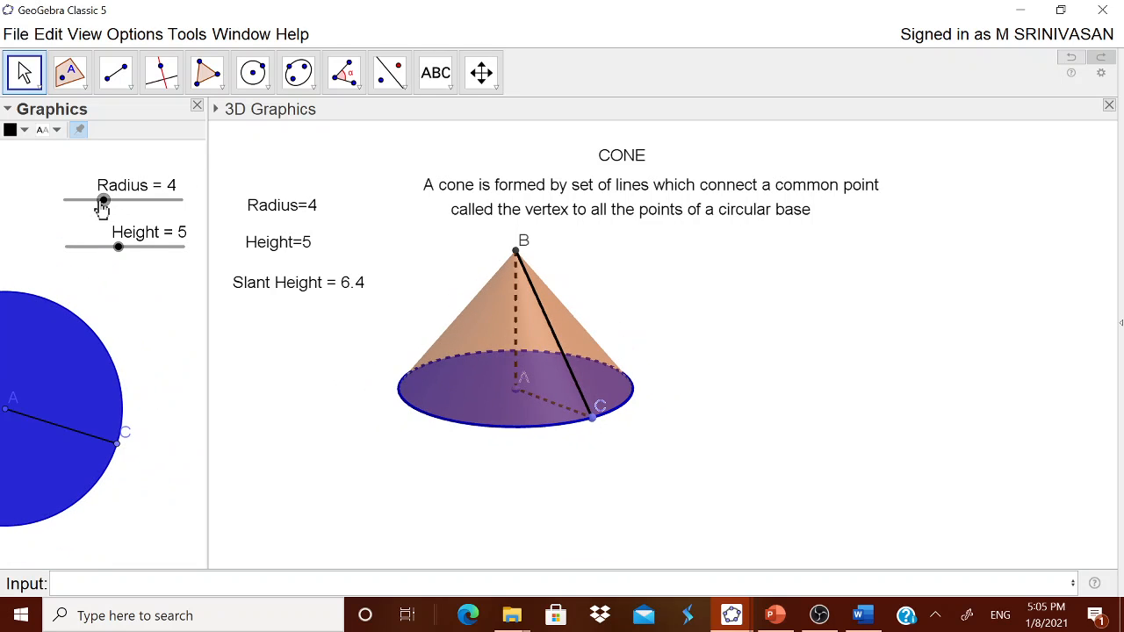
pyautogui.moveTo(682, 396)
pyautogui.mouseDown()
pyautogui.moveTo(715, 402)
pyautogui.moveTo(693, 466)
pyautogui.moveTo(684, 388)
pyautogui.moveTo(722, 389)
pyautogui.moveTo(687, 399)
pyautogui.mouseUp()
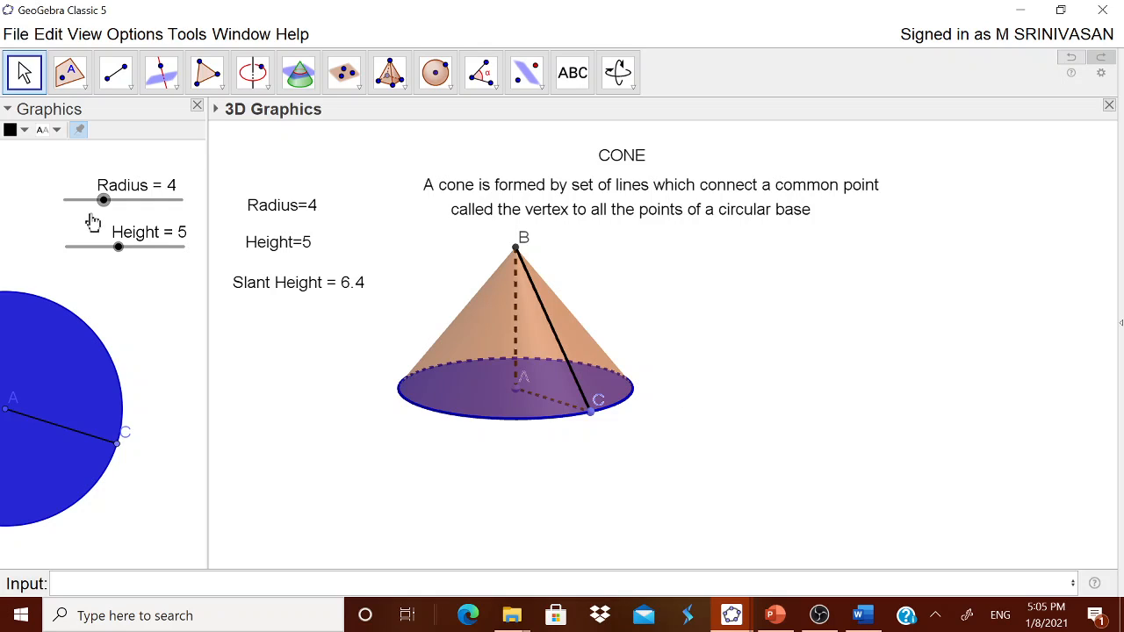
pyautogui.moveTo(103, 206); pyautogui.dragTo(98, 211)
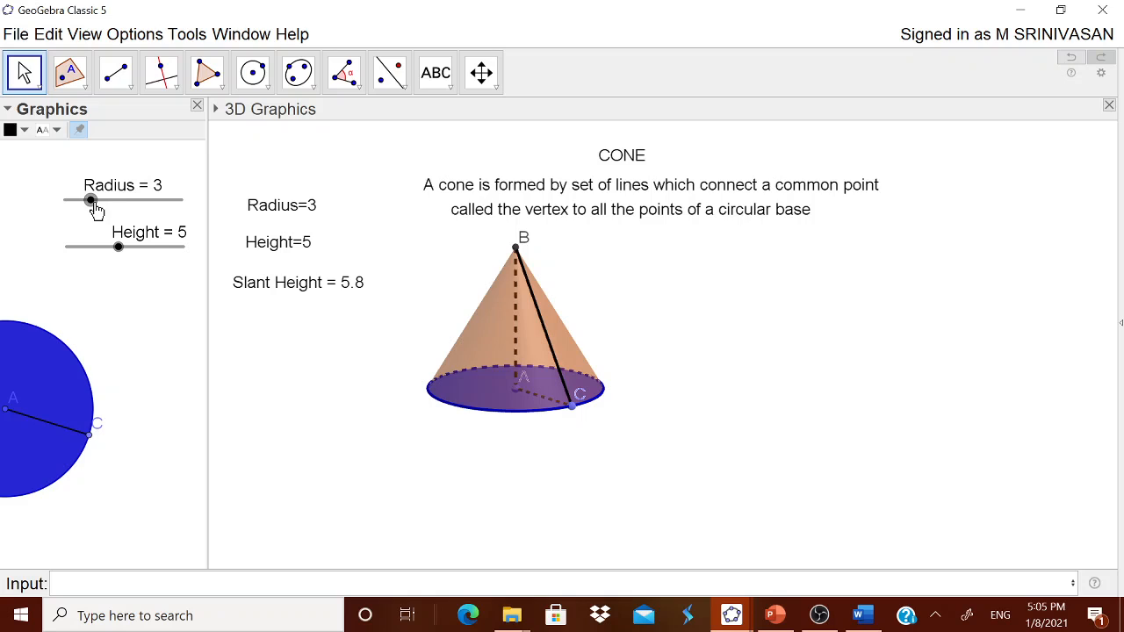
pyautogui.moveTo(118, 253); pyautogui.dragTo(108, 254)
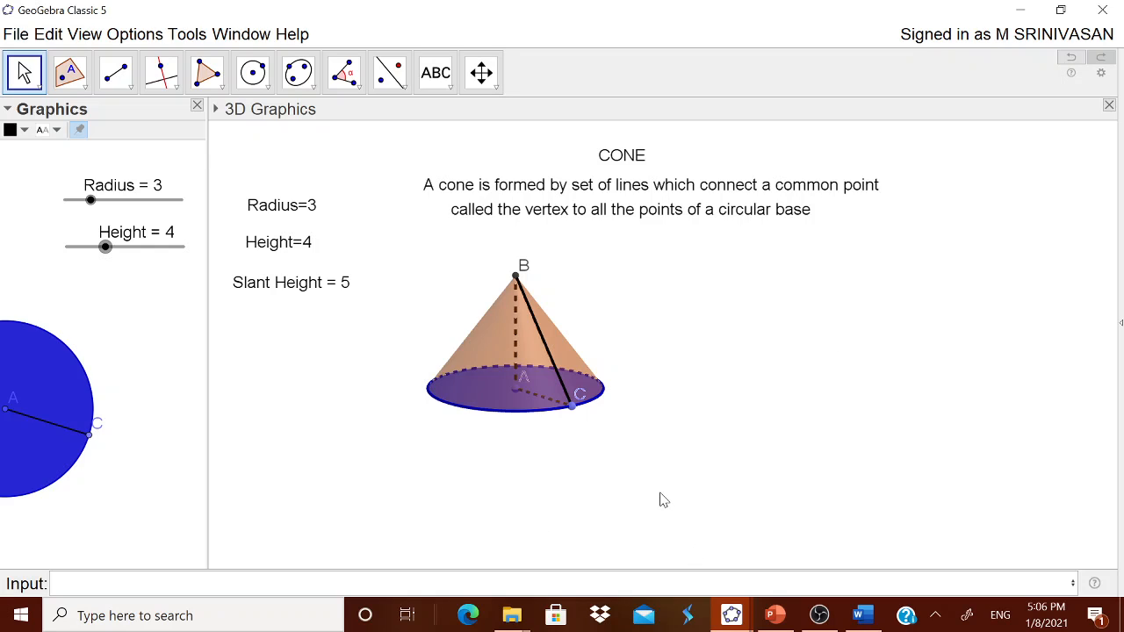
# Step: Start a new text in the 3D view with the label "Lateral Surface Area ="
pyautogui.click(851, 406)
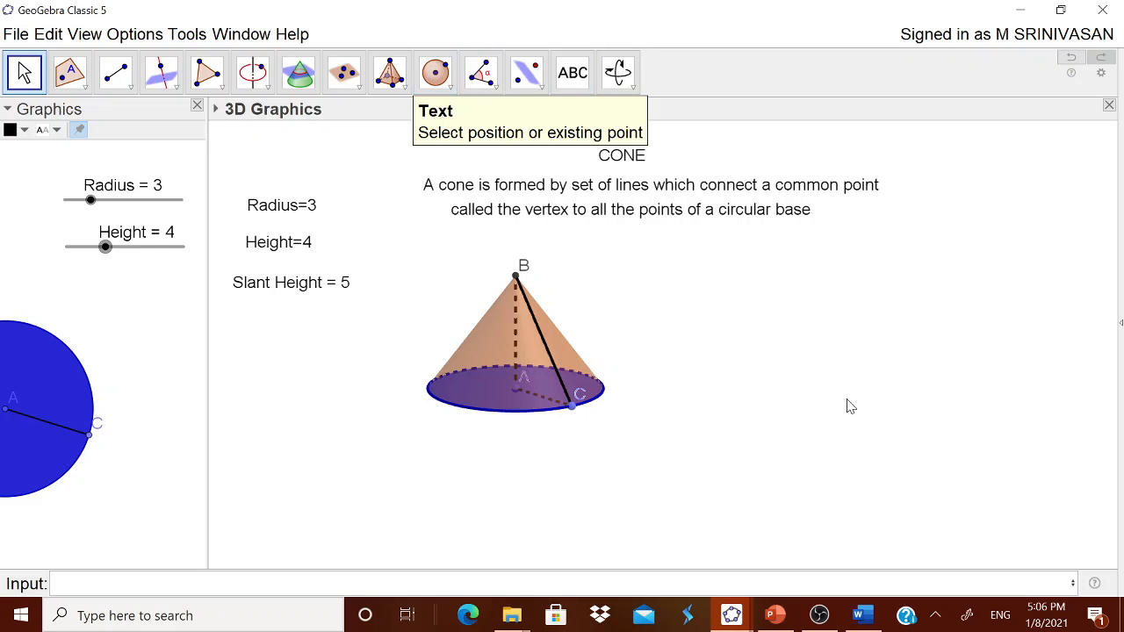
pyautogui.click(573, 72)
pyautogui.click(855, 400)
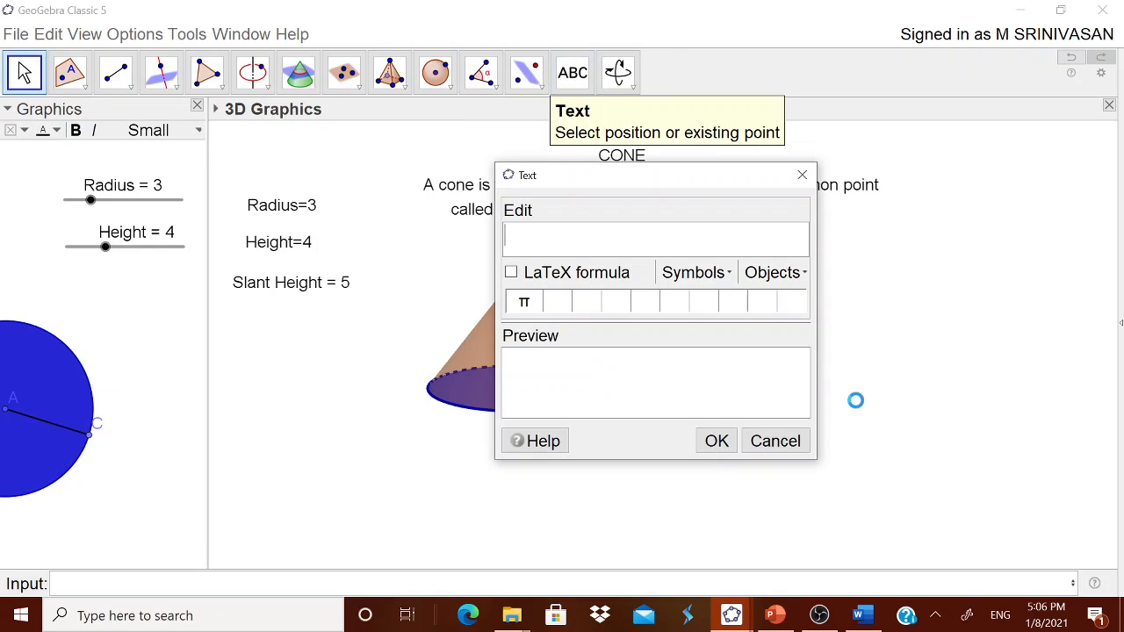
pyautogui.write('Lateral')
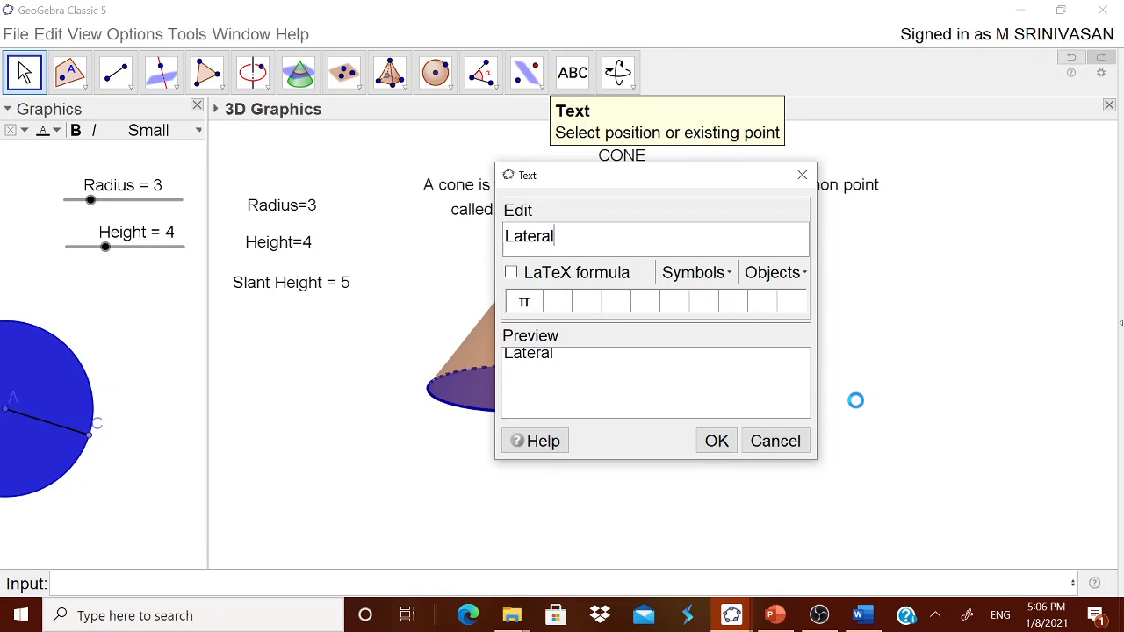
pyautogui.write(' Surface AER')
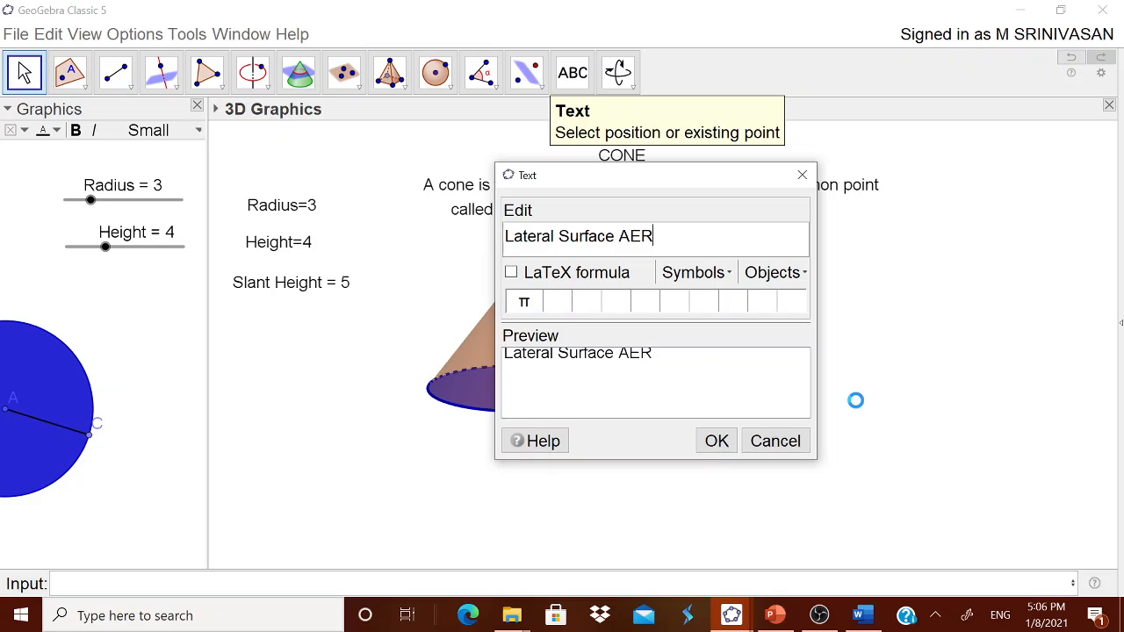
pyautogui.press('BackSpace')
pyautogui.press('BackSpace')
pyautogui.write('r')
pyautogui.press('BackSpace')
pyautogui.press('BackSpace')
pyautogui.write('ARea')
pyautogui.press('BackSpace')
pyautogui.press('BackSpace')
pyautogui.press('BackSpace')
pyautogui.write('rea =')
# Step: Complete the lateral surface area text with the formula π×(Radius)×(Slant Height
pyautogui.click(525, 303)
pyautogui.click(694, 273)
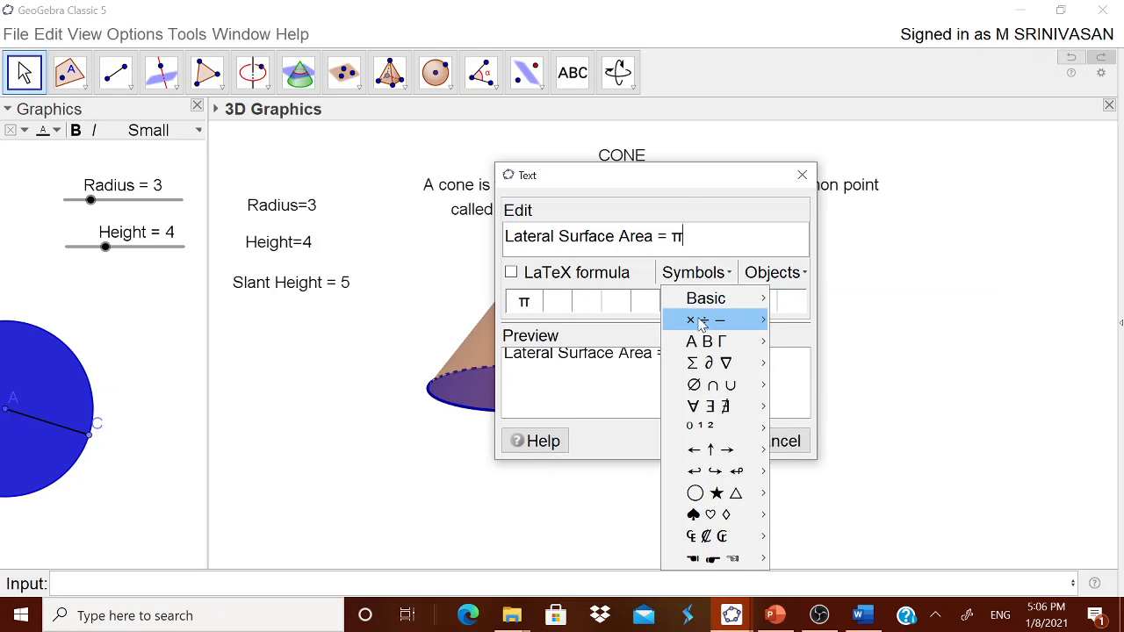
pyautogui.moveTo(724, 321)
pyautogui.click(775, 322)
pyautogui.write('(')
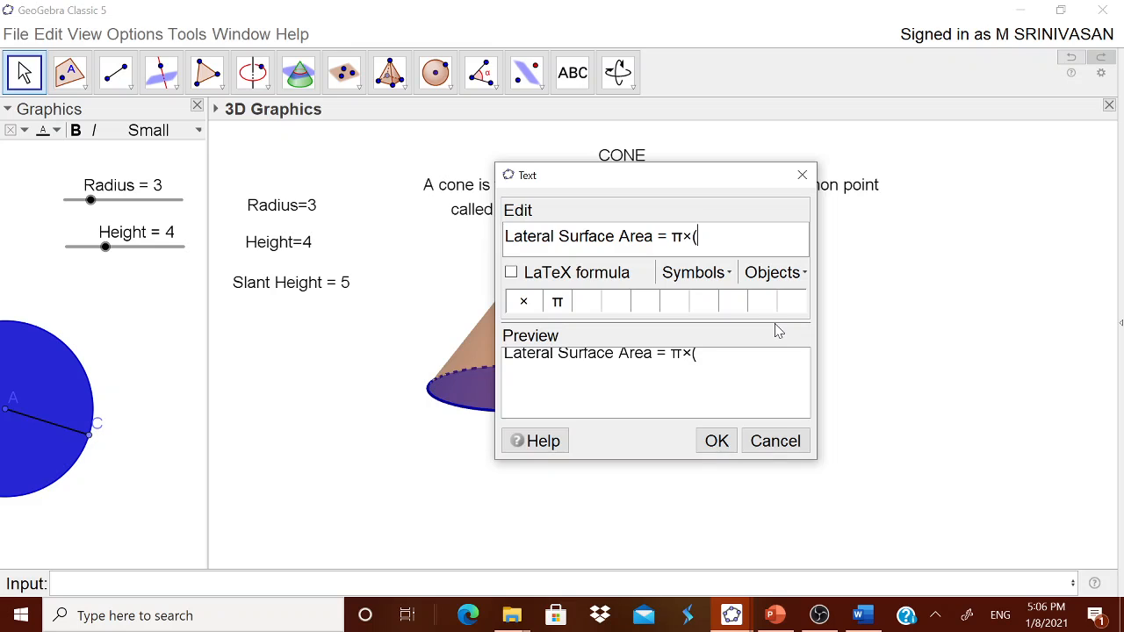
pyautogui.write('Radius')
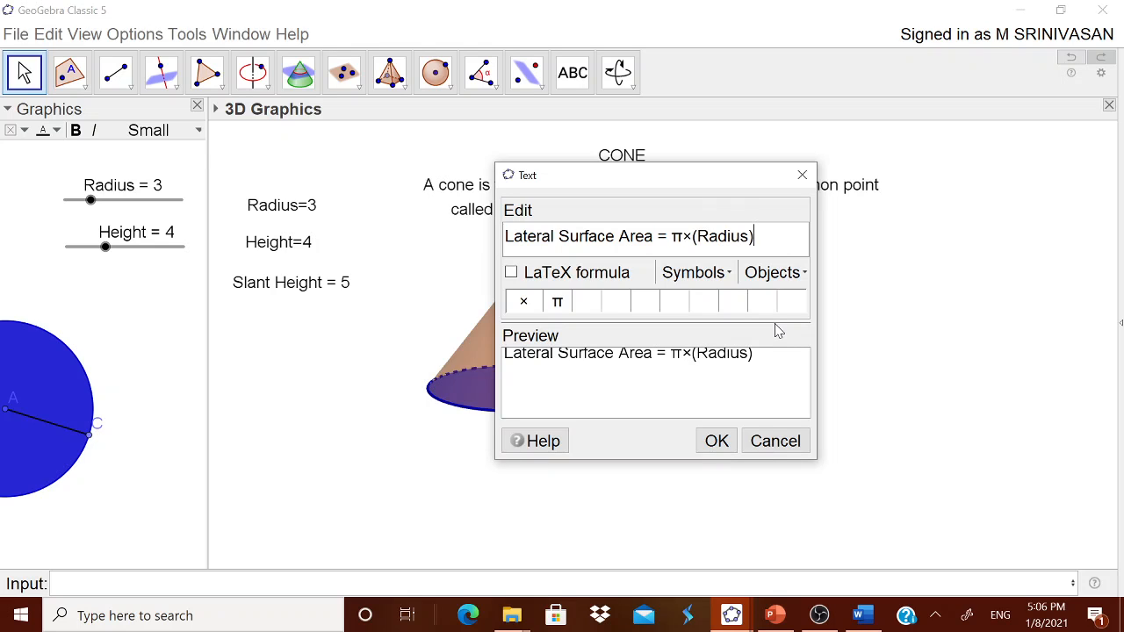
pyautogui.click(716, 274)
pyautogui.moveTo(709, 300)
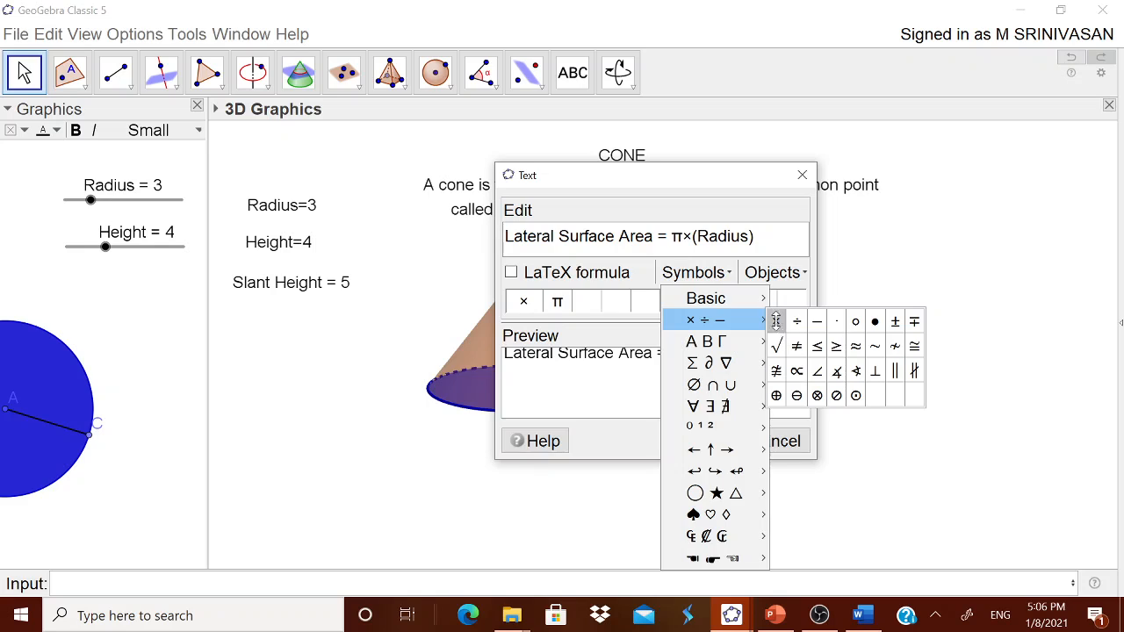
pyautogui.click(775, 323)
pyautogui.write('(')
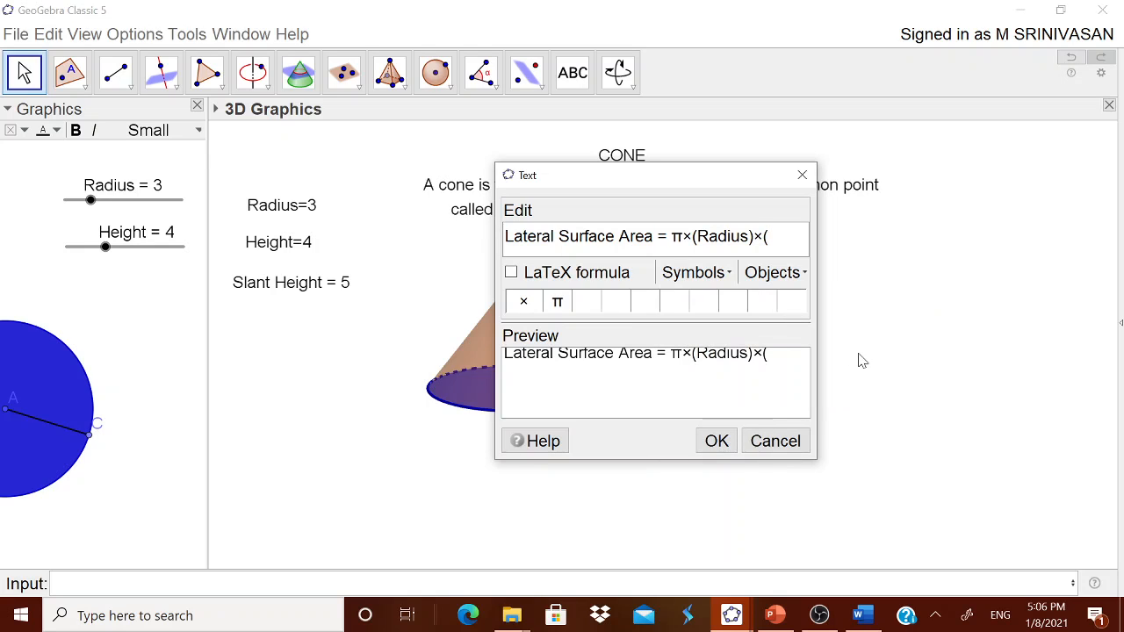
pyautogui.write('Slant Height')
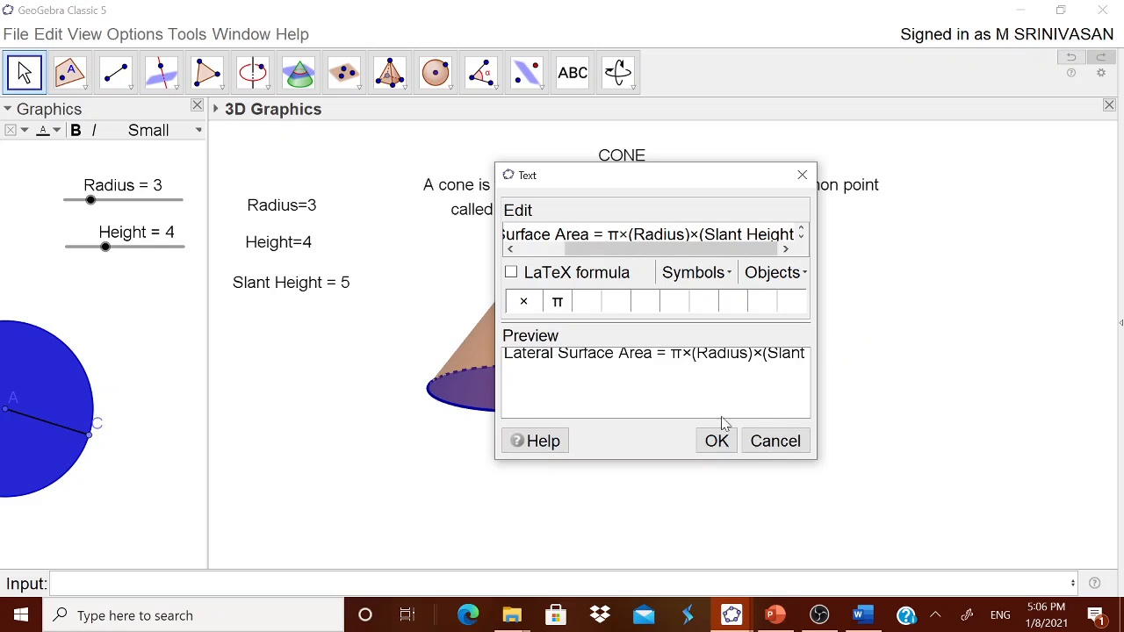
# Step: Confirm the formula text, place it beside the cone's upper part, and dismiss the extra empty text
pyautogui.click(718, 440)
pyautogui.moveTo(913, 406); pyautogui.dragTo(694, 304)
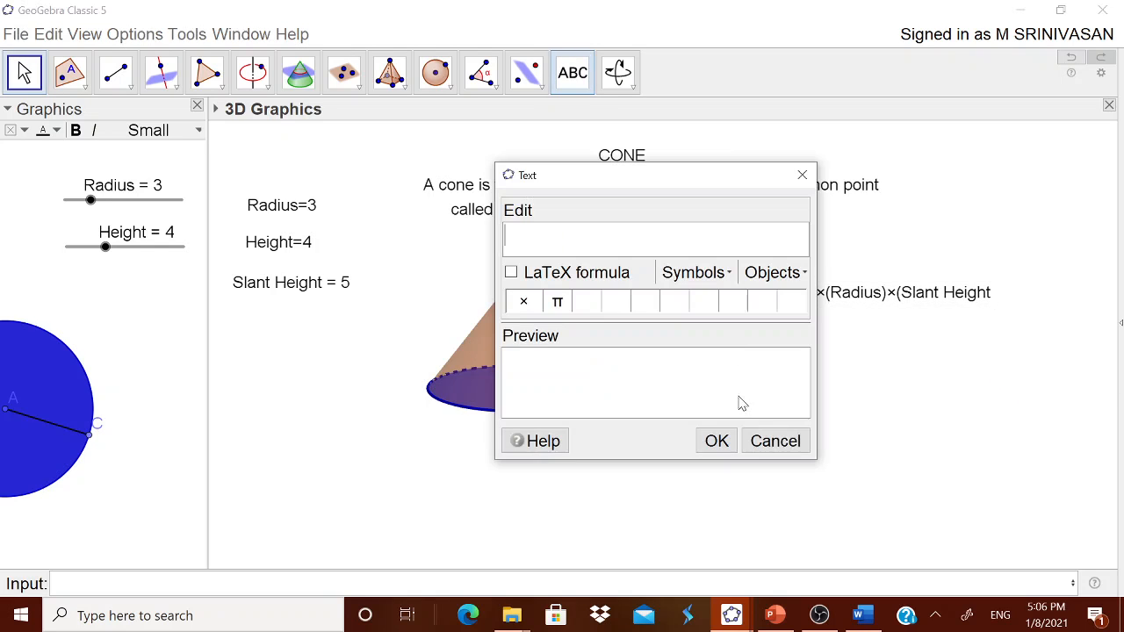
pyautogui.click(784, 442)
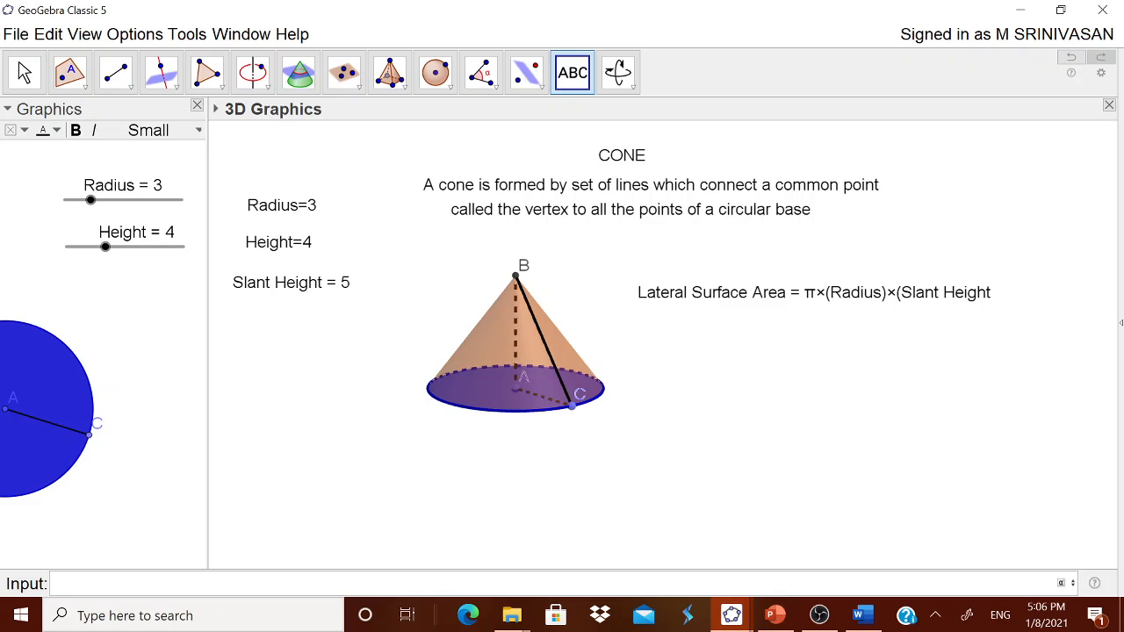
# Step: Define the variable LSA as (22/7)(Radius) multiplied by segment length g
pyautogui.hotkey('ctrl', 'shift', 'l')
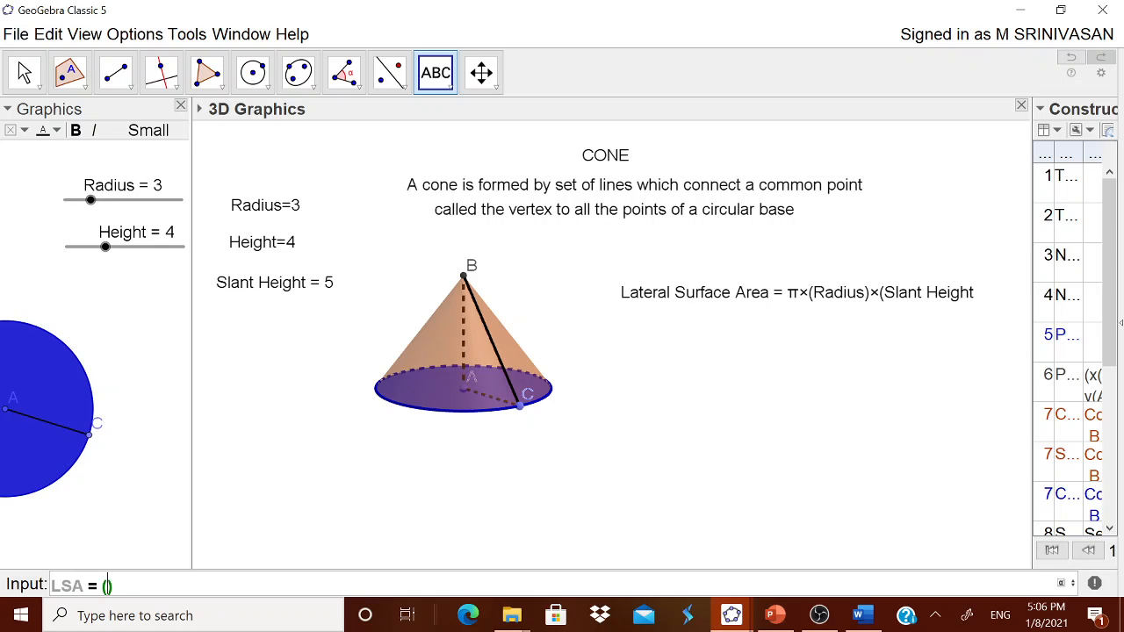
pyautogui.write('22/7)(Radius)')
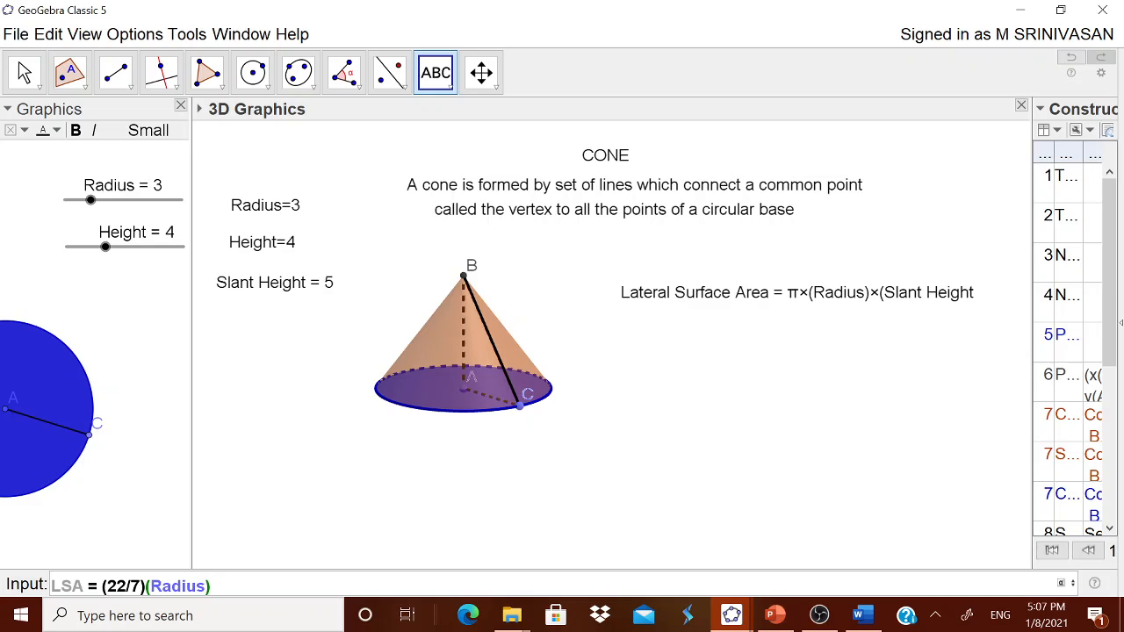
pyautogui.write('g')
pyautogui.press('Return')
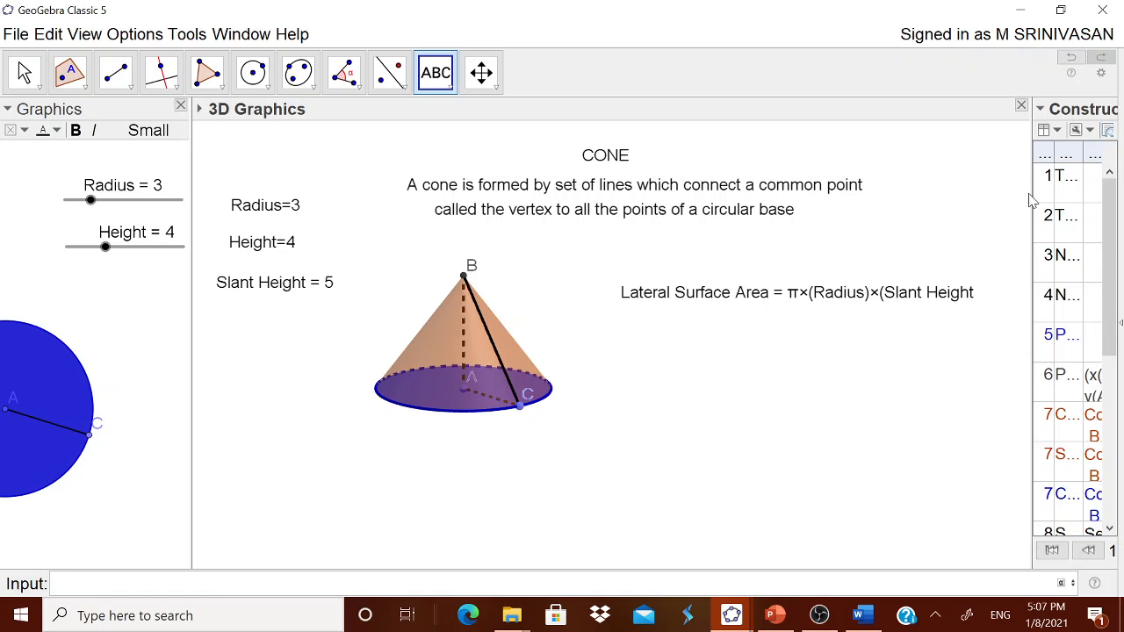
# Step: Resize the Construction Protocol view, leaving it narrow so that the 3D view gets most of the width
pyautogui.moveTo(1030, 192); pyautogui.dragTo(1001, 192)
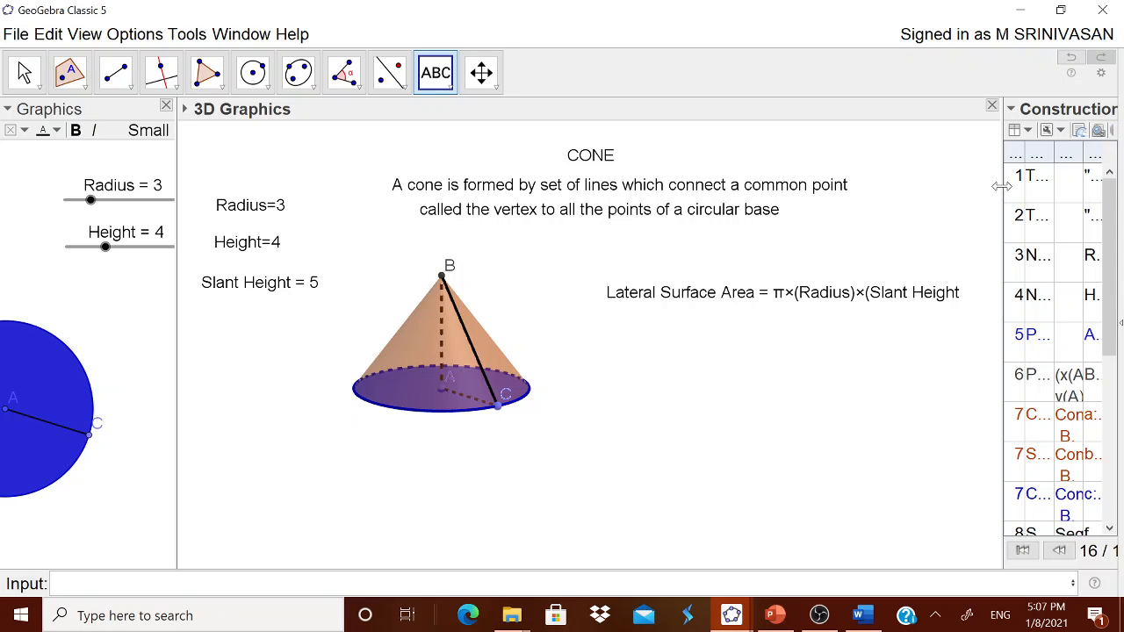
pyautogui.moveTo(1002, 186); pyautogui.dragTo(952, 193)
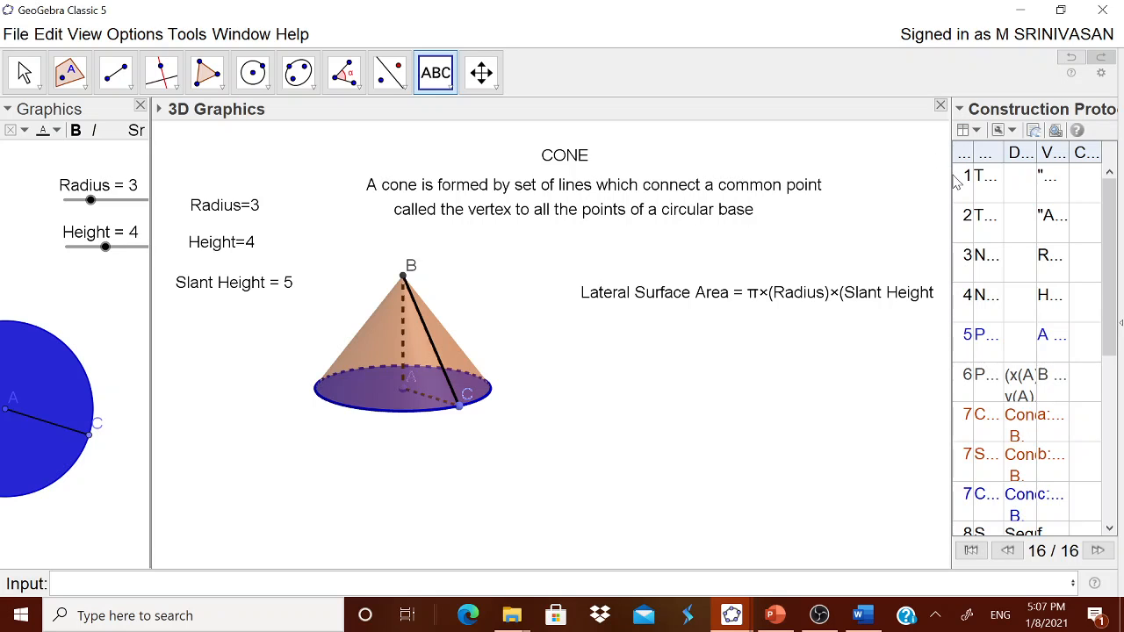
pyautogui.moveTo(951, 177); pyautogui.dragTo(1062, 180)
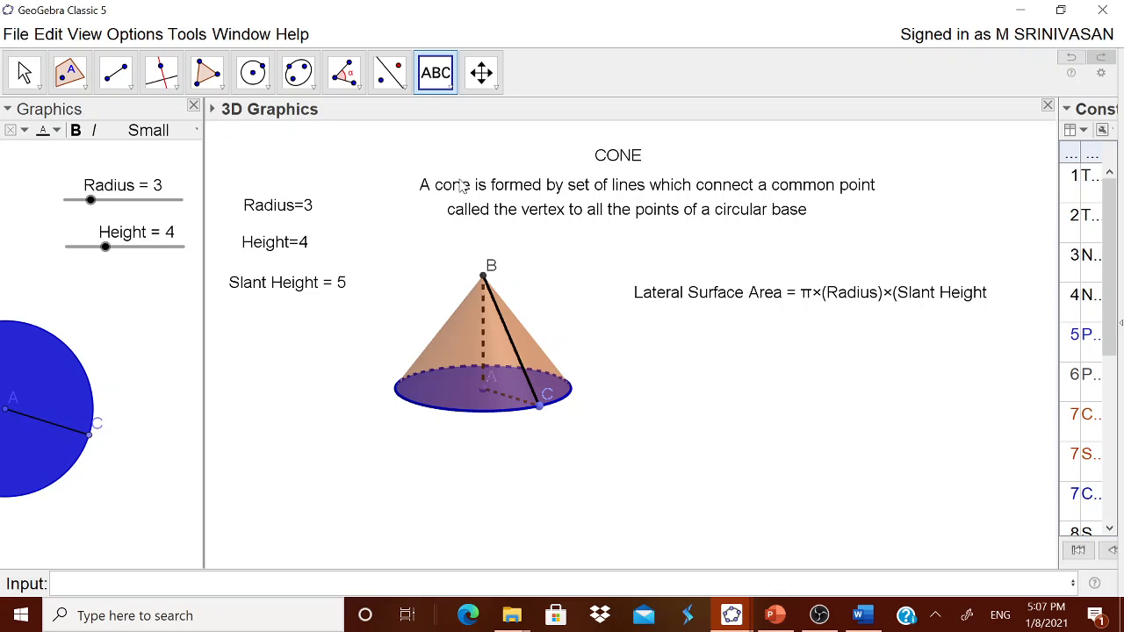
# Step: Start another text in the 3D view with the label "Lateral Surface Area ="
pyautogui.click(710, 422)
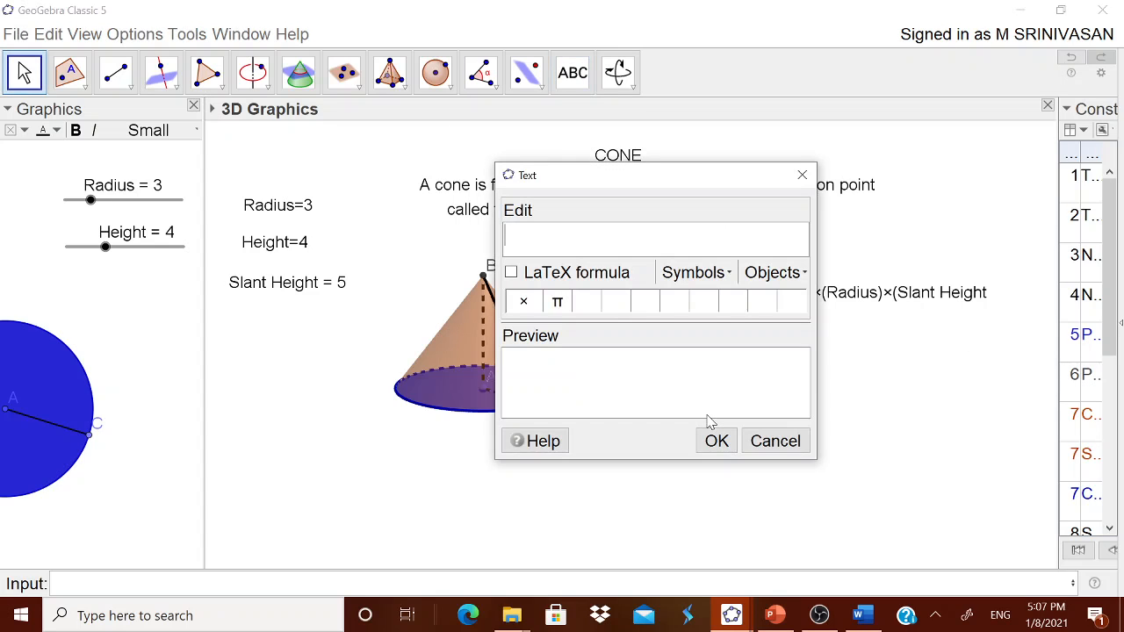
pyautogui.write('Latera S')
pyautogui.press('BackSpace')
pyautogui.press('BackSpace')
pyautogui.press('BackSpace')
pyautogui.write('al Surfacfe')
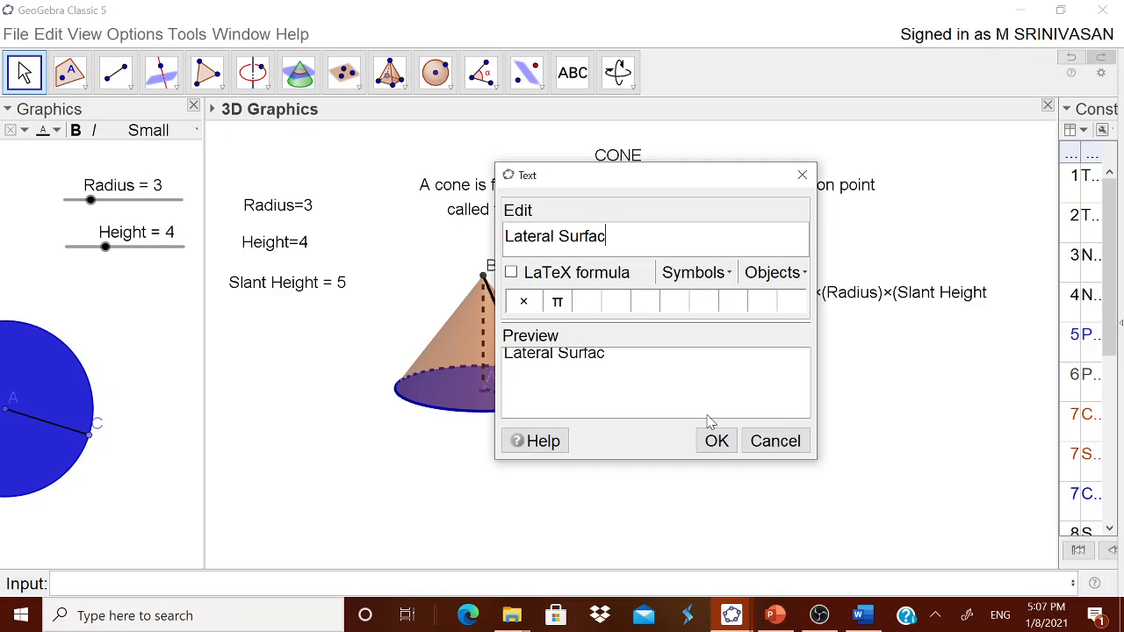
pyautogui.press('BackSpace')
pyautogui.write('e ARea')
pyautogui.press('BackSpace')
pyautogui.press('BackSpace')
pyautogui.press('BackSpace')
pyautogui.write('rea =')
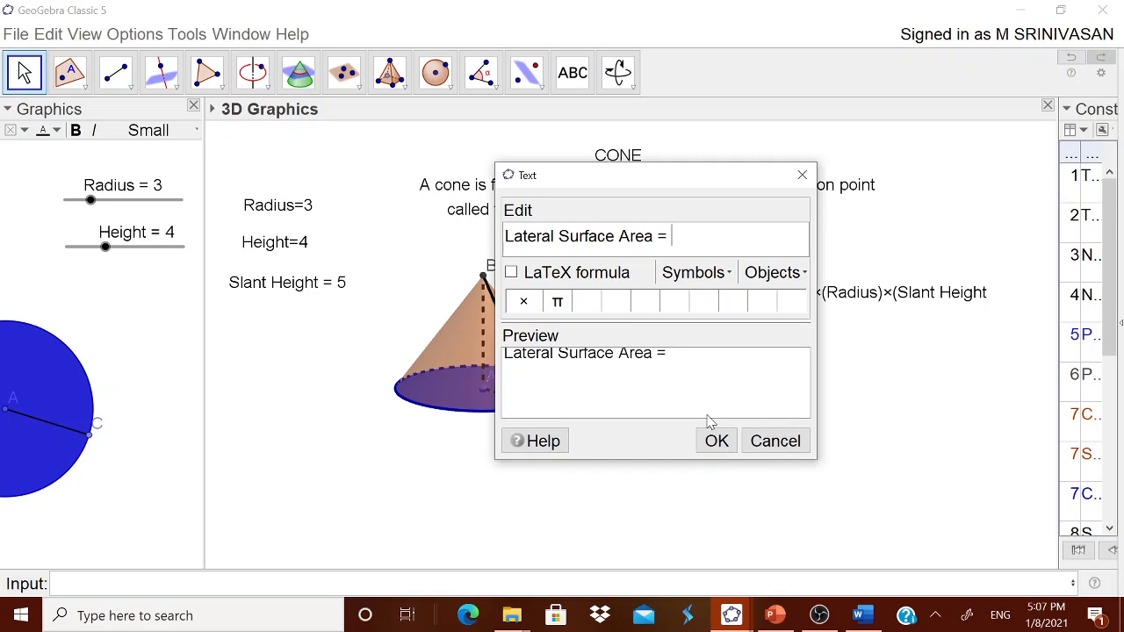
# Step: Insert the LSA object as the text's dynamic value, confirm it, and place the text beneath the lateral area formula
pyautogui.click(766, 274)
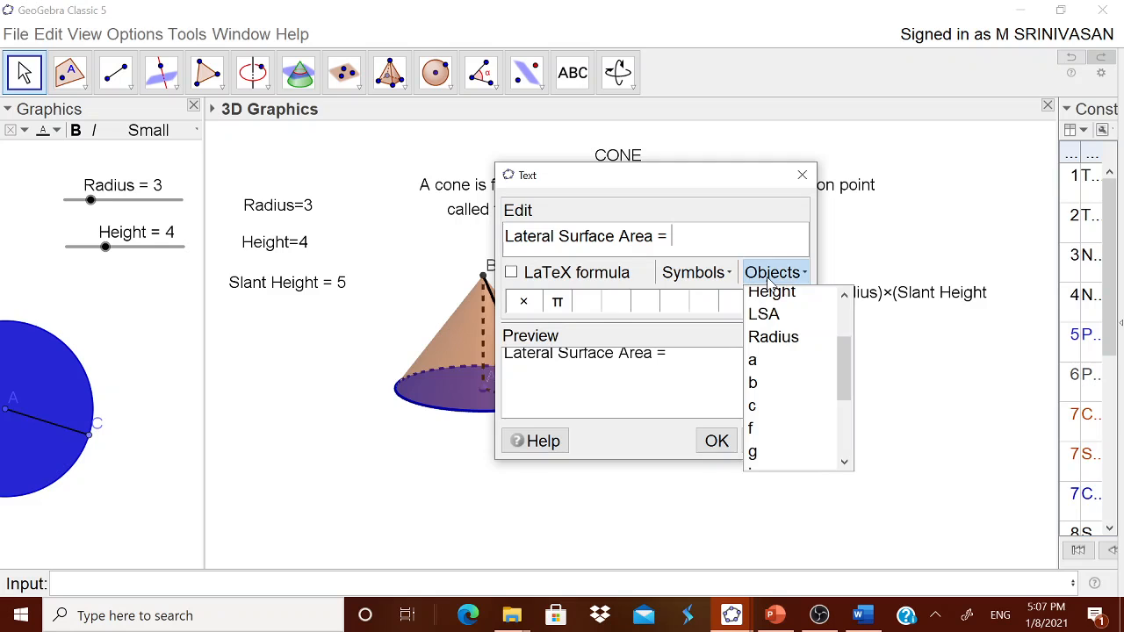
pyautogui.click(763, 314)
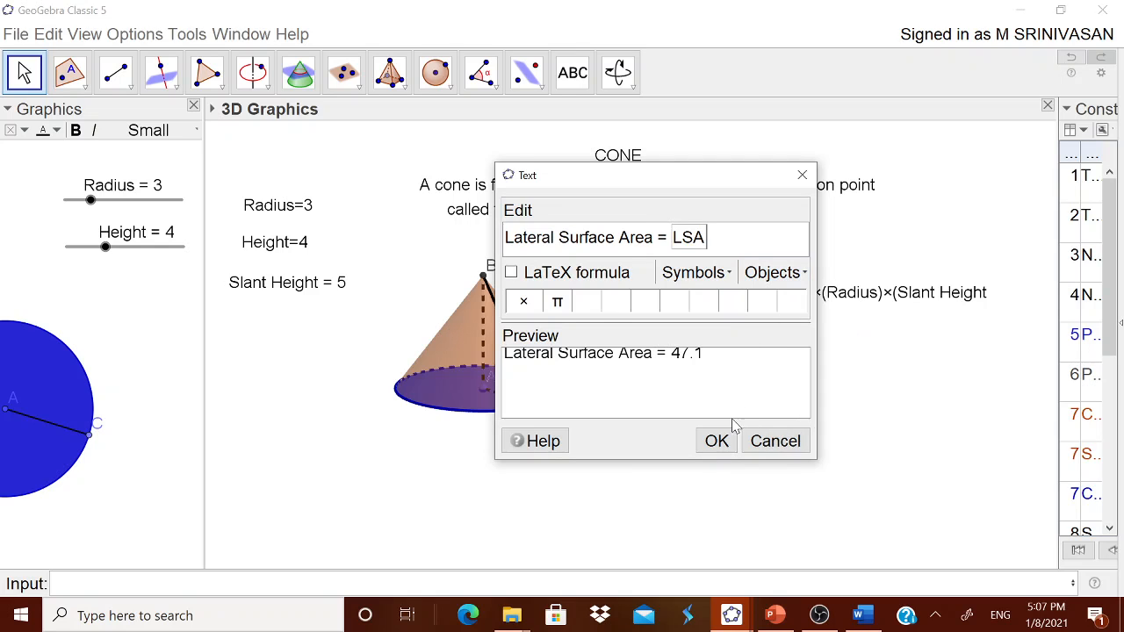
pyautogui.click(715, 440)
pyautogui.moveTo(819, 410); pyautogui.dragTo(800, 332)
# Step: Start a new text in the 3D view with the label "Total Surface Area ="
pyautogui.click(799, 332)
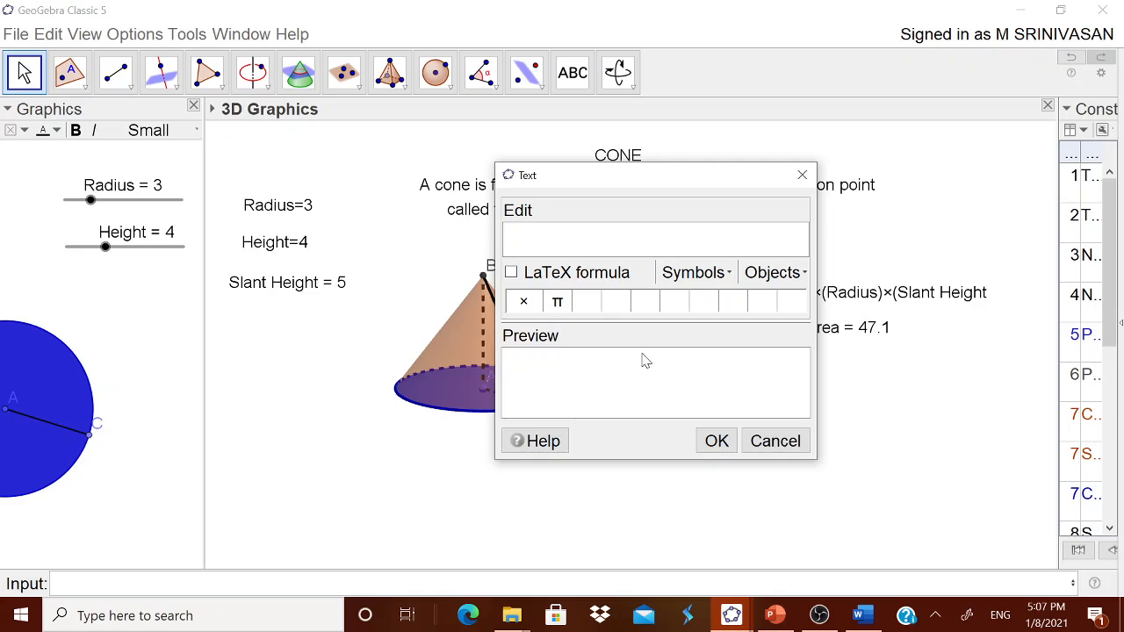
pyautogui.write('TotaL')
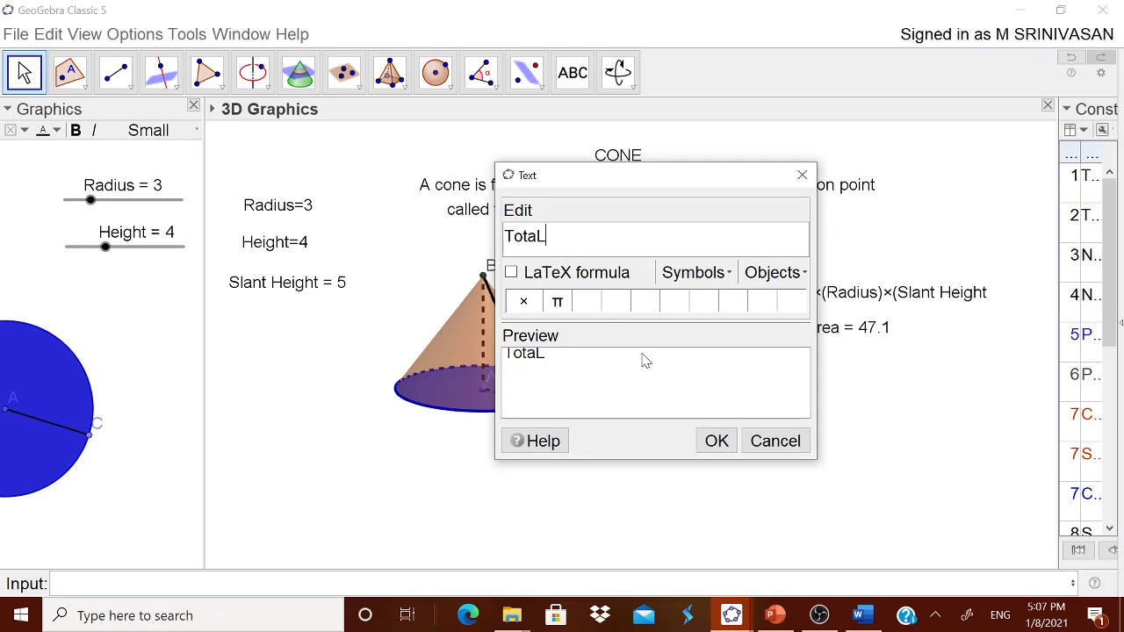
pyautogui.write(' su')
pyautogui.press('BackSpace')
pyautogui.press('BackSpace')
pyautogui.press('BackSpace')
pyautogui.press('BackSpace')
pyautogui.write('l Surface ARe')
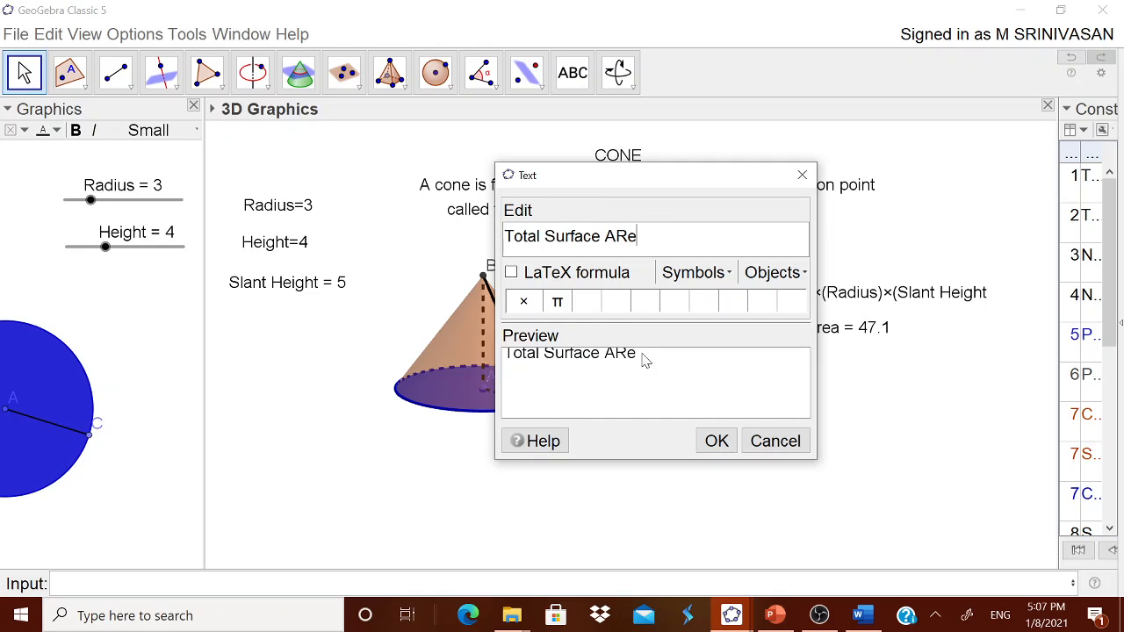
pyautogui.write('a')
pyautogui.press('BackSpace')
pyautogui.press('BackSpace')
pyautogui.press('BackSpace')
pyautogui.write('rea ')
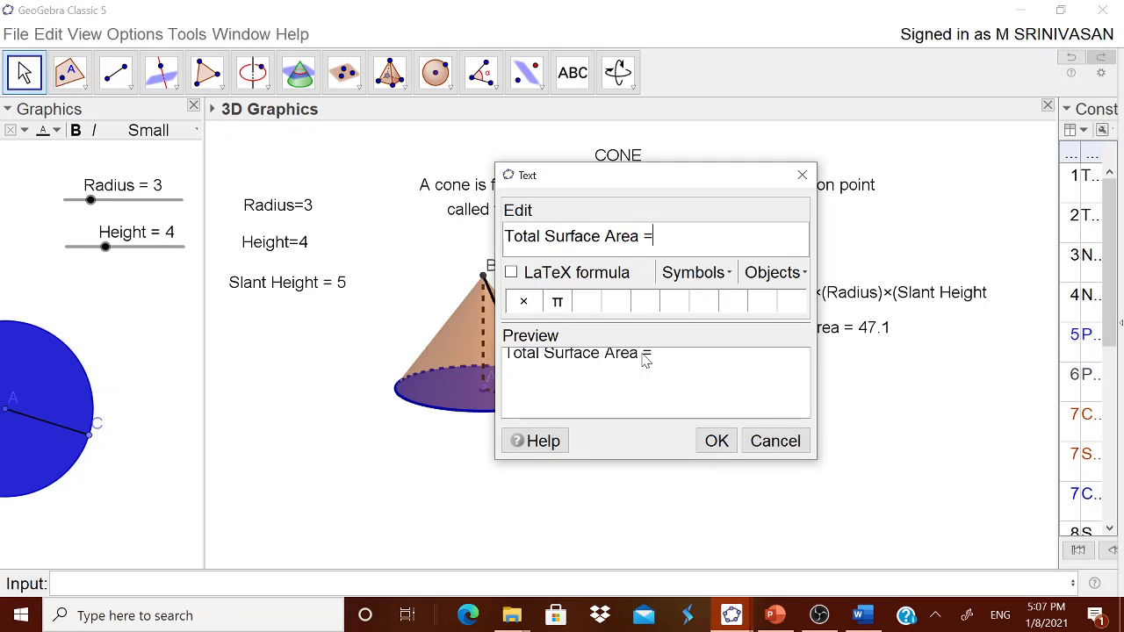
pyautogui.write('=')
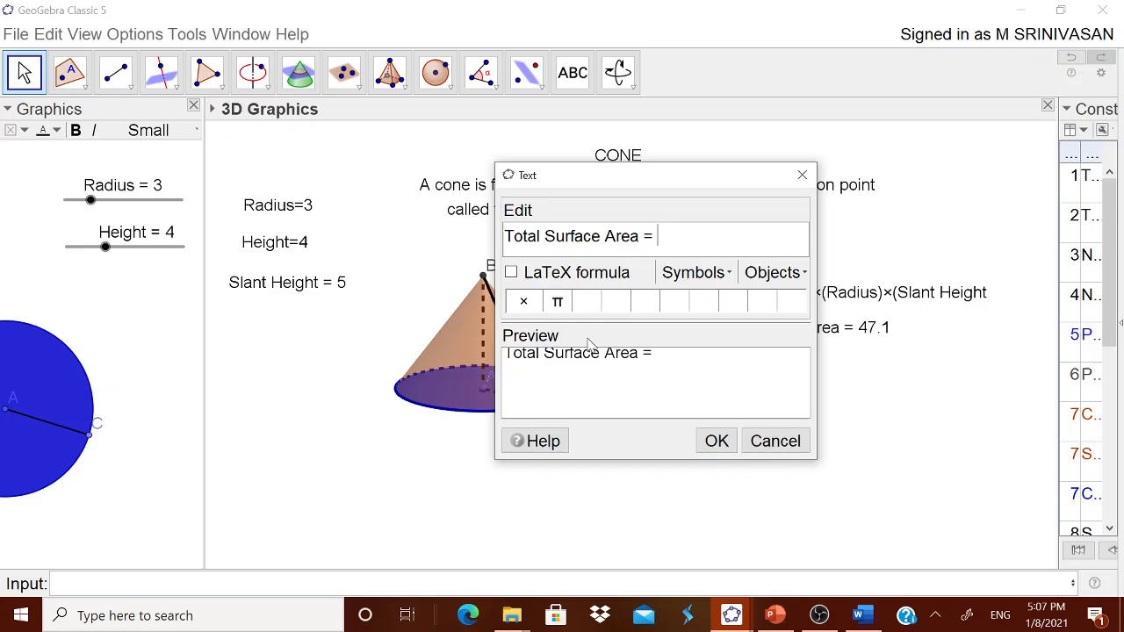
# Step: Complete the total surface area text with the formula π(Radius)²+LSA
pyautogui.click(556, 306)
pyautogui.write('(Radius')
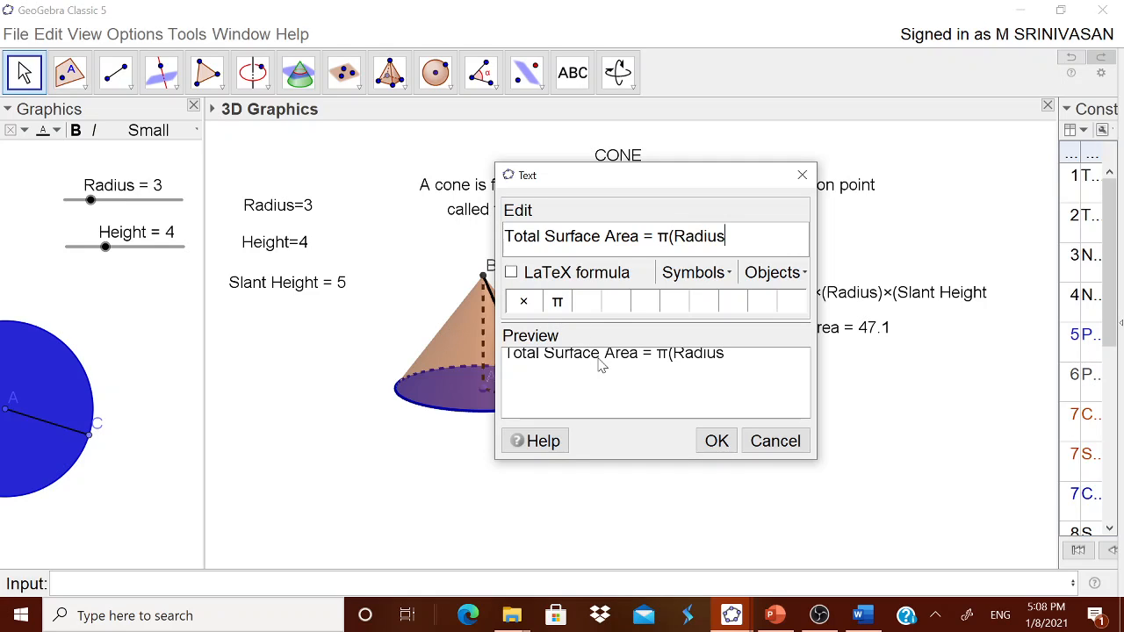
pyautogui.click(694, 274)
pyautogui.moveTo(707, 300)
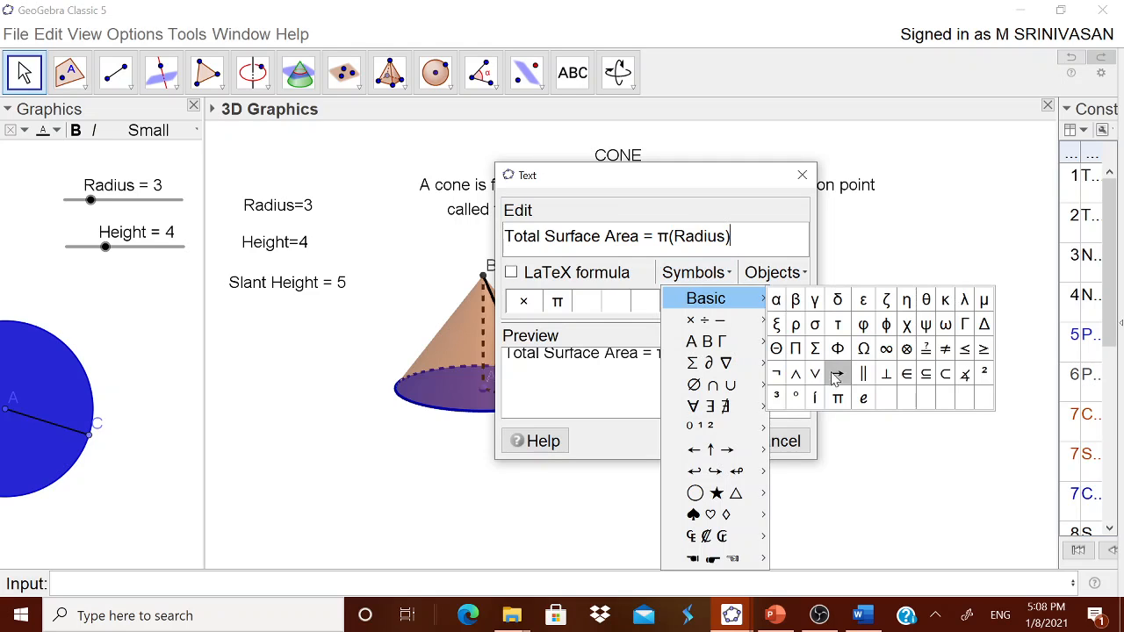
pyautogui.click(985, 376)
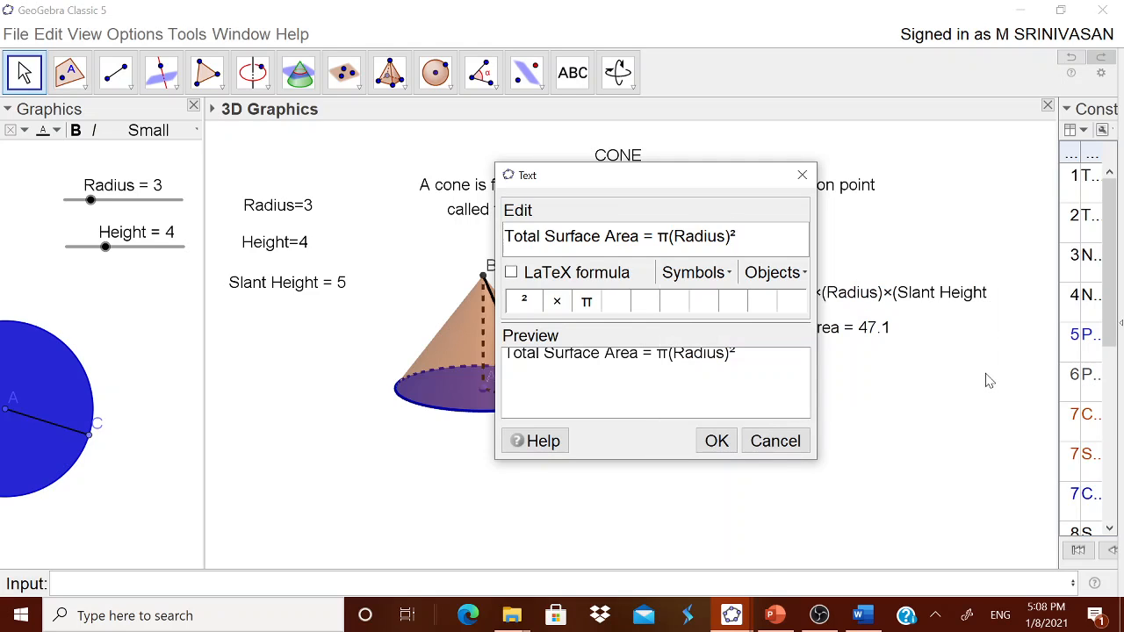
pyautogui.write('+LSA')
# Step: Confirm the total area formula, place it below the lateral area value, dismiss the extra empty text, and return to Move
pyautogui.click(717, 440)
pyautogui.moveTo(985, 334); pyautogui.dragTo(902, 383)
pyautogui.click(831, 407)
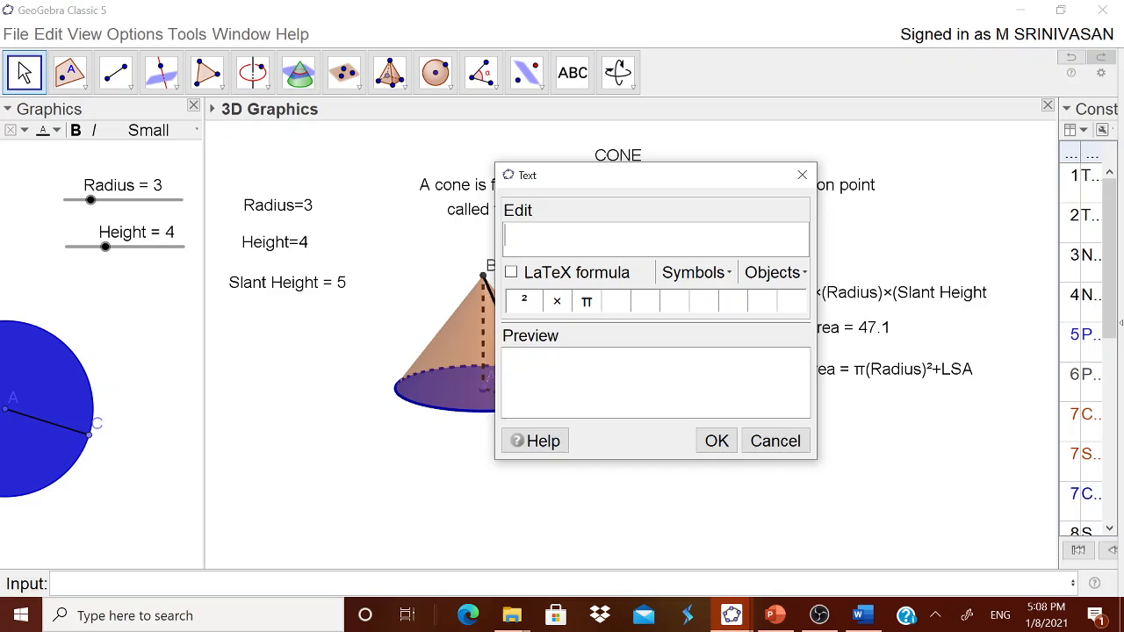
pyautogui.click(760, 442)
pyautogui.press('Escape')
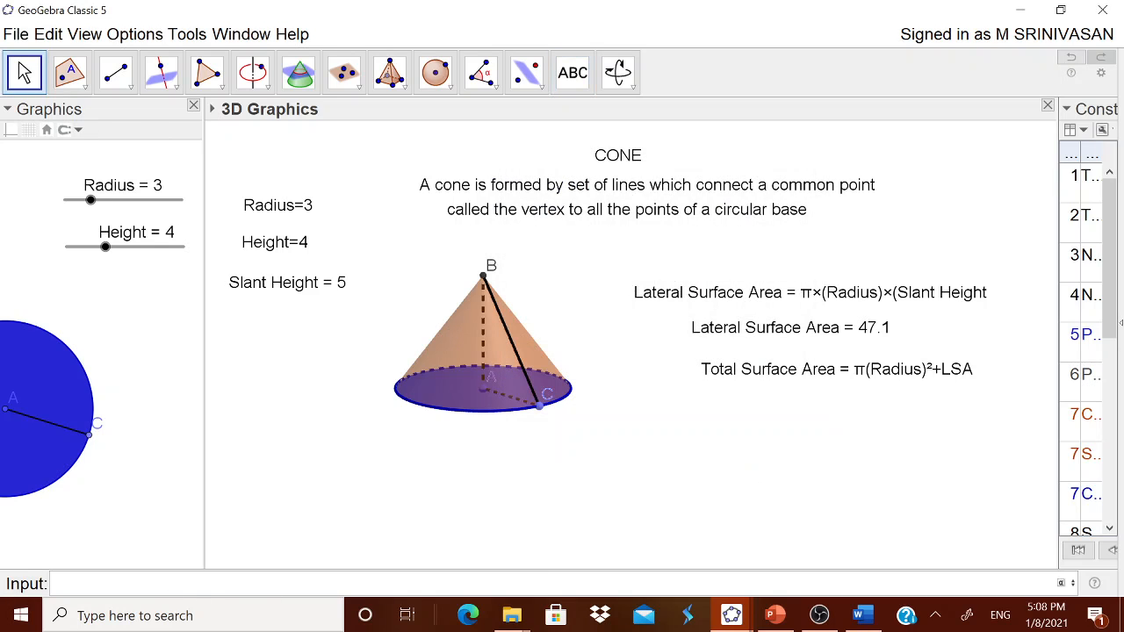
# Step: Start defining the variable TSA for the total surface area, entering TSA=(222)
pyautogui.write('t')
pyautogui.press('BackSpace')
pyautogui.write('TY')
pyautogui.write('A=(222')
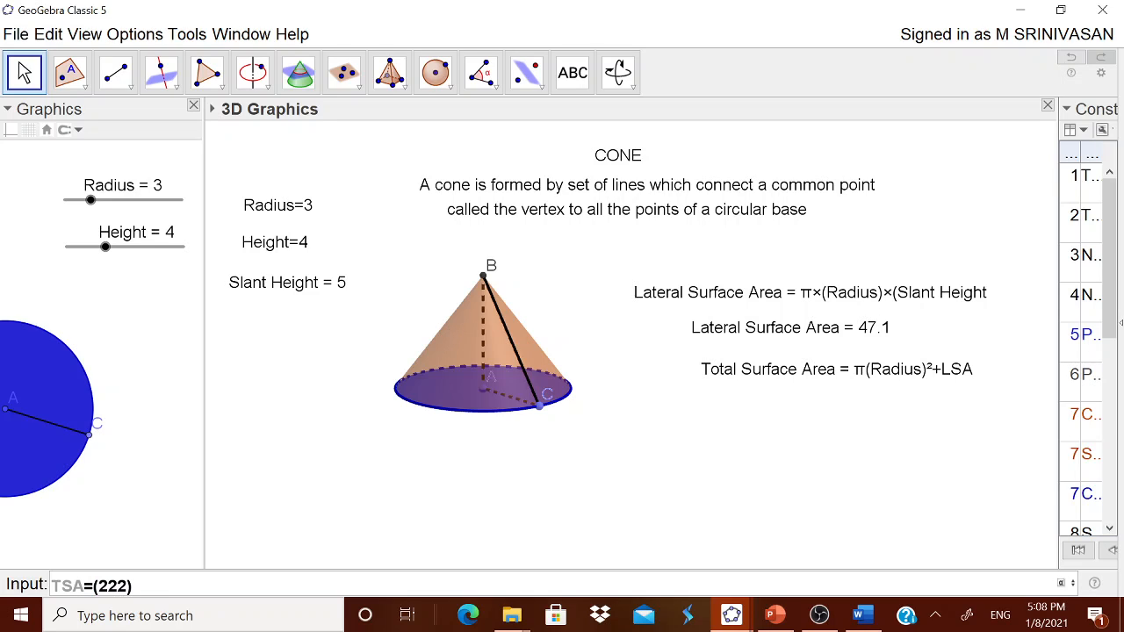